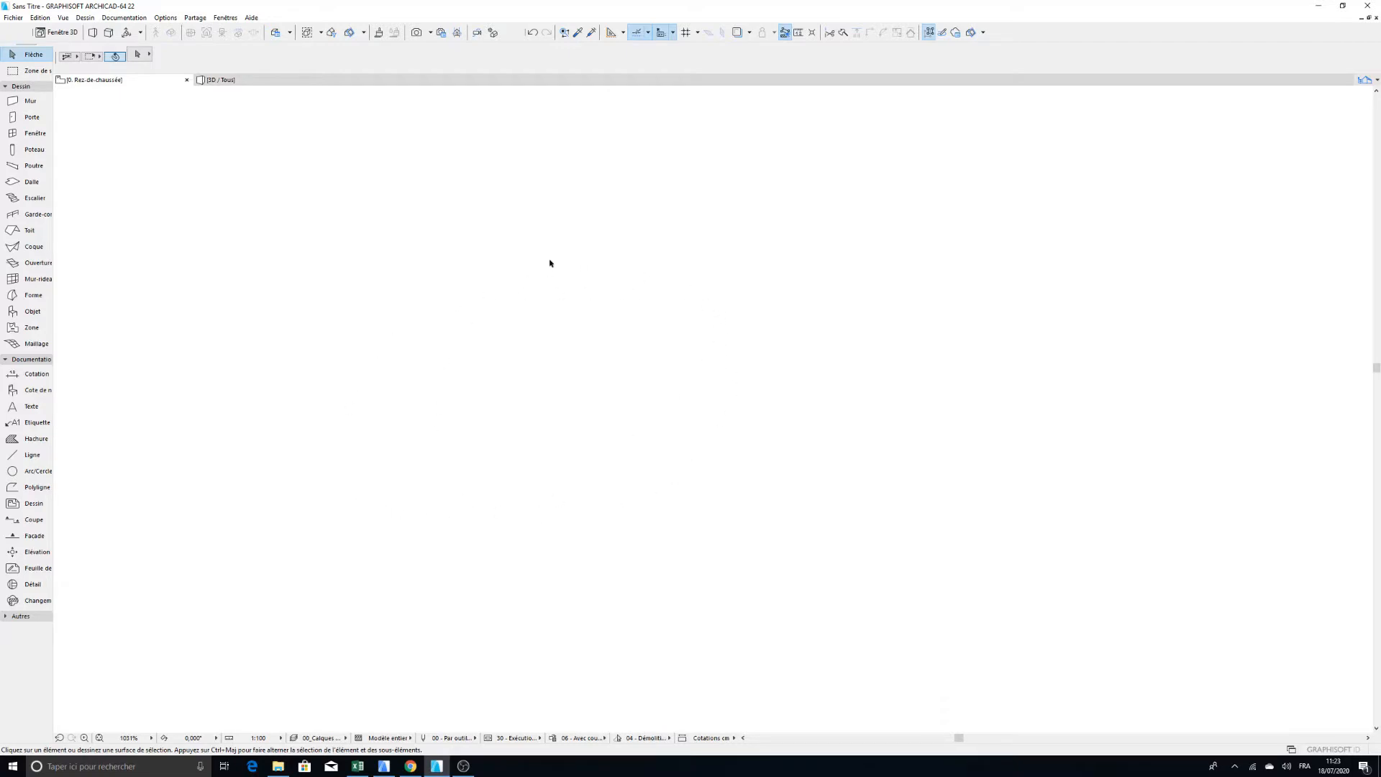
Step: Show the Attributs toolbar, open the model view pens and colours settings from it, and close both without changes
left_click(224, 18)
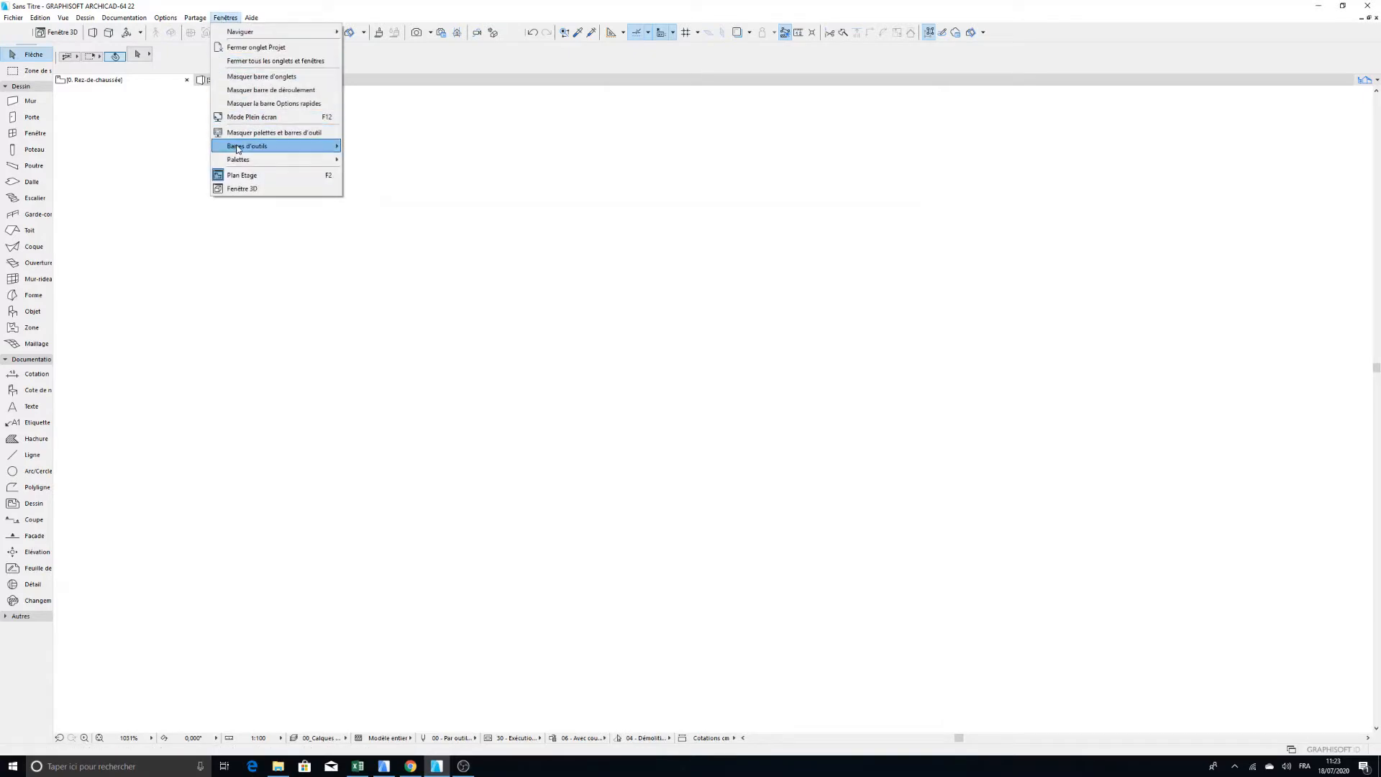
mouse_move(325, 147)
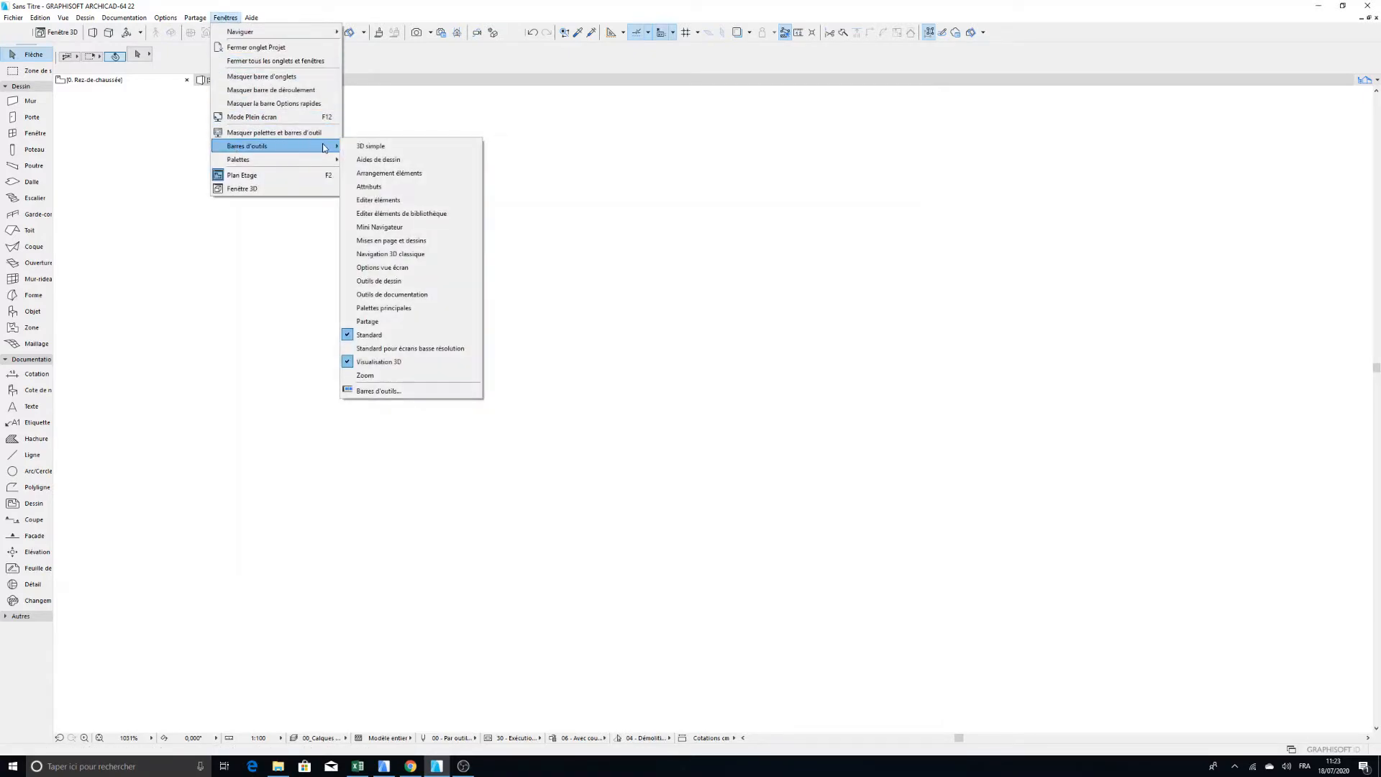
left_click(436, 188)
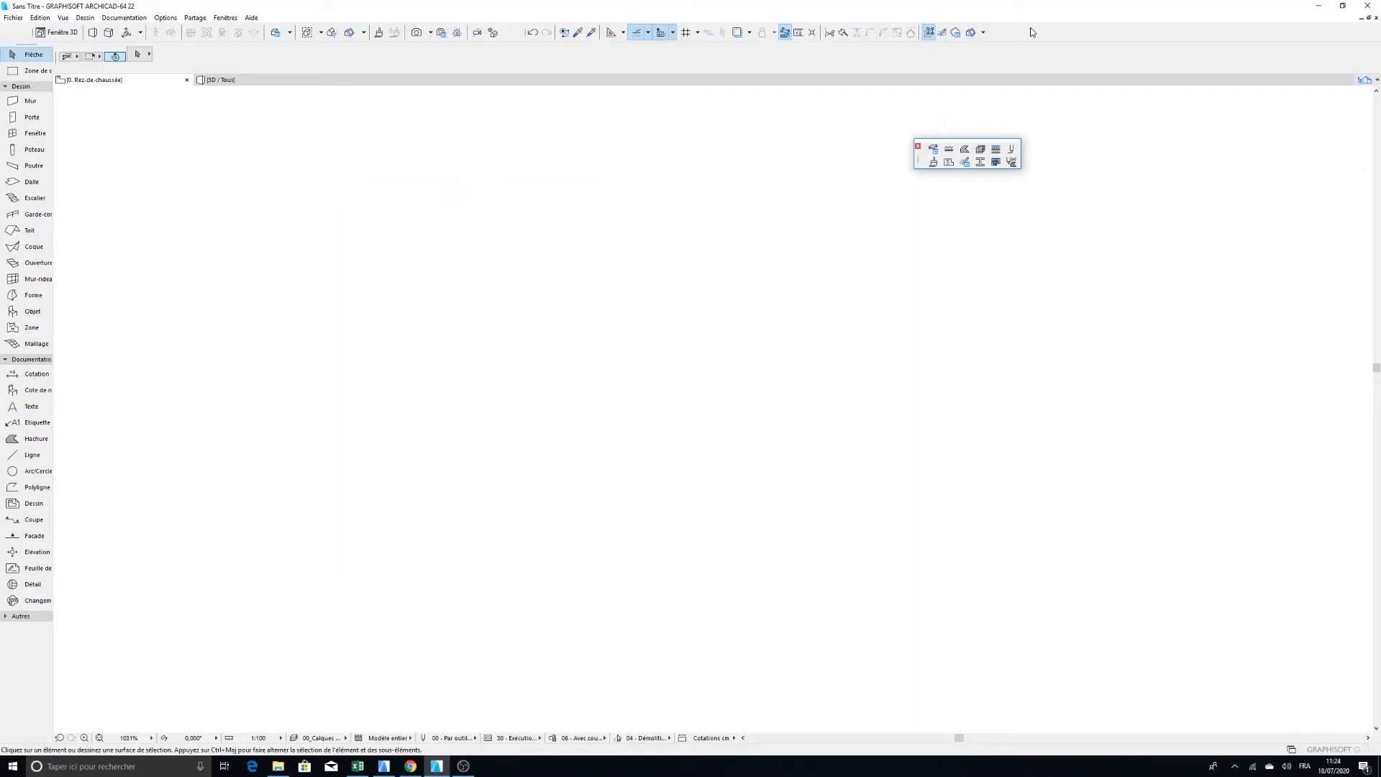
left_click(1012, 150)
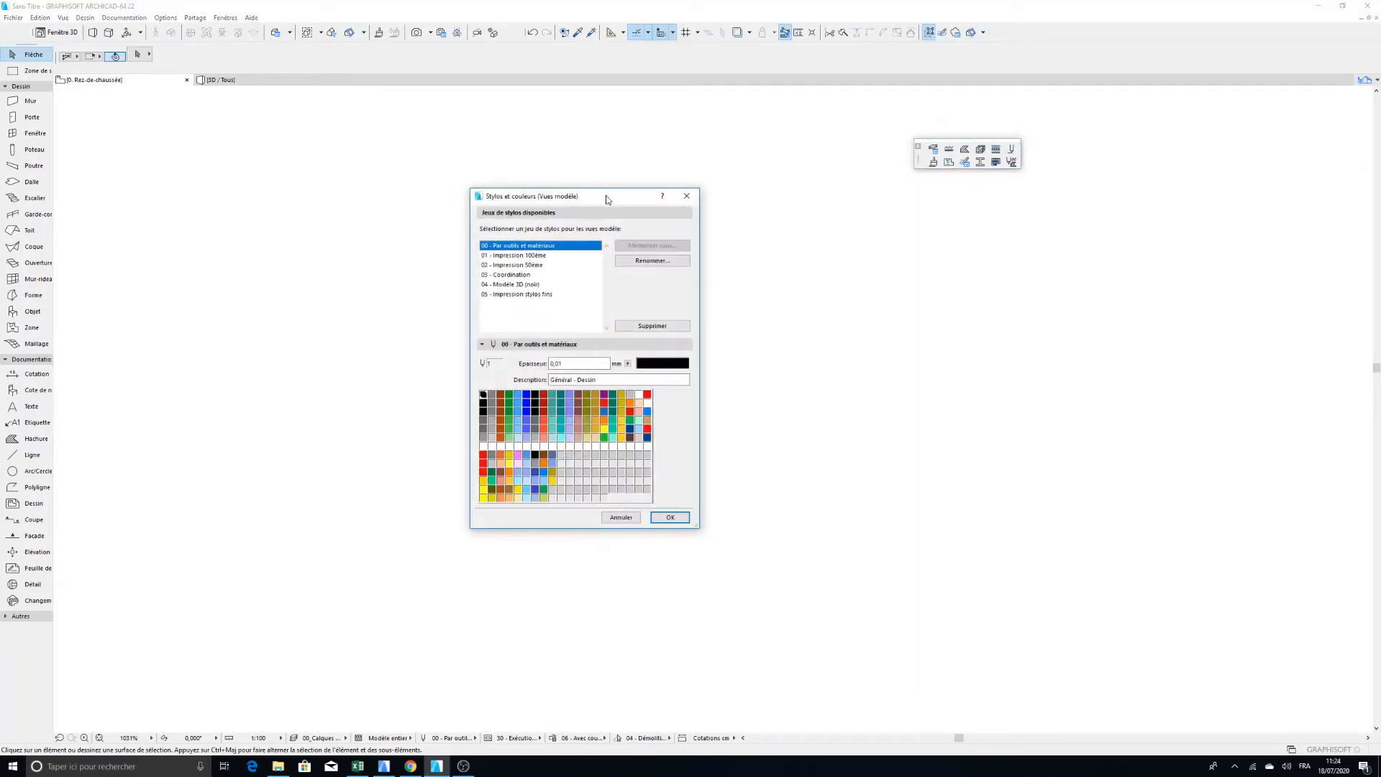
left_click_drag(606, 195, 415, 194)
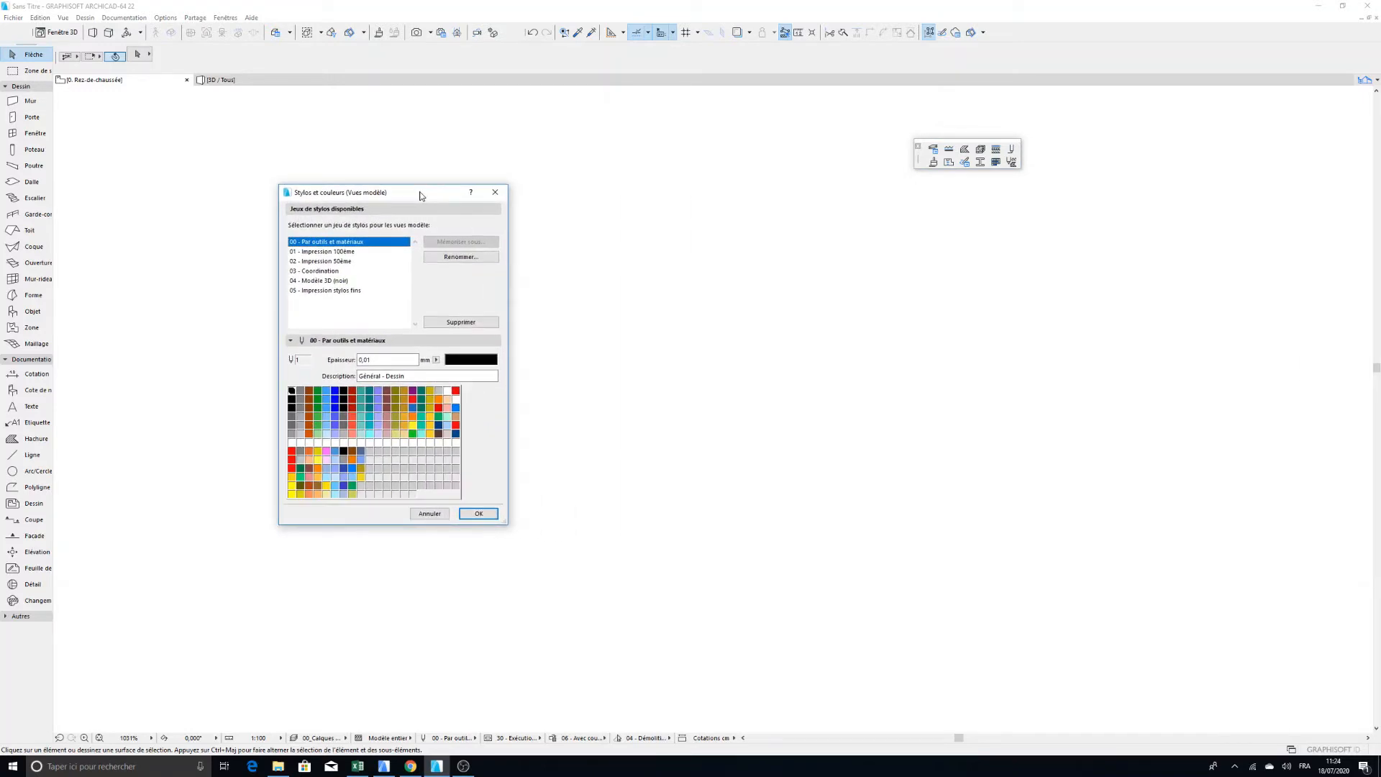
left_click(495, 192)
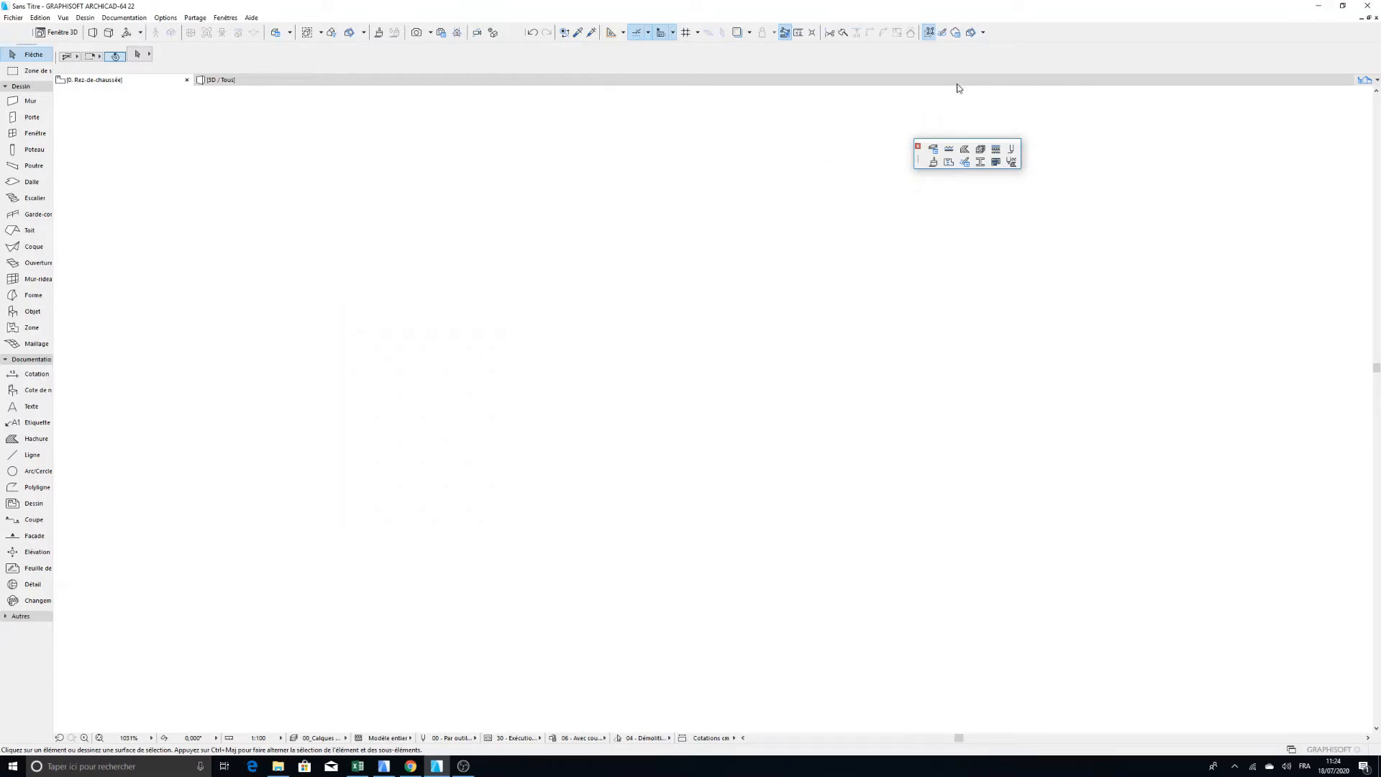
left_click(919, 149)
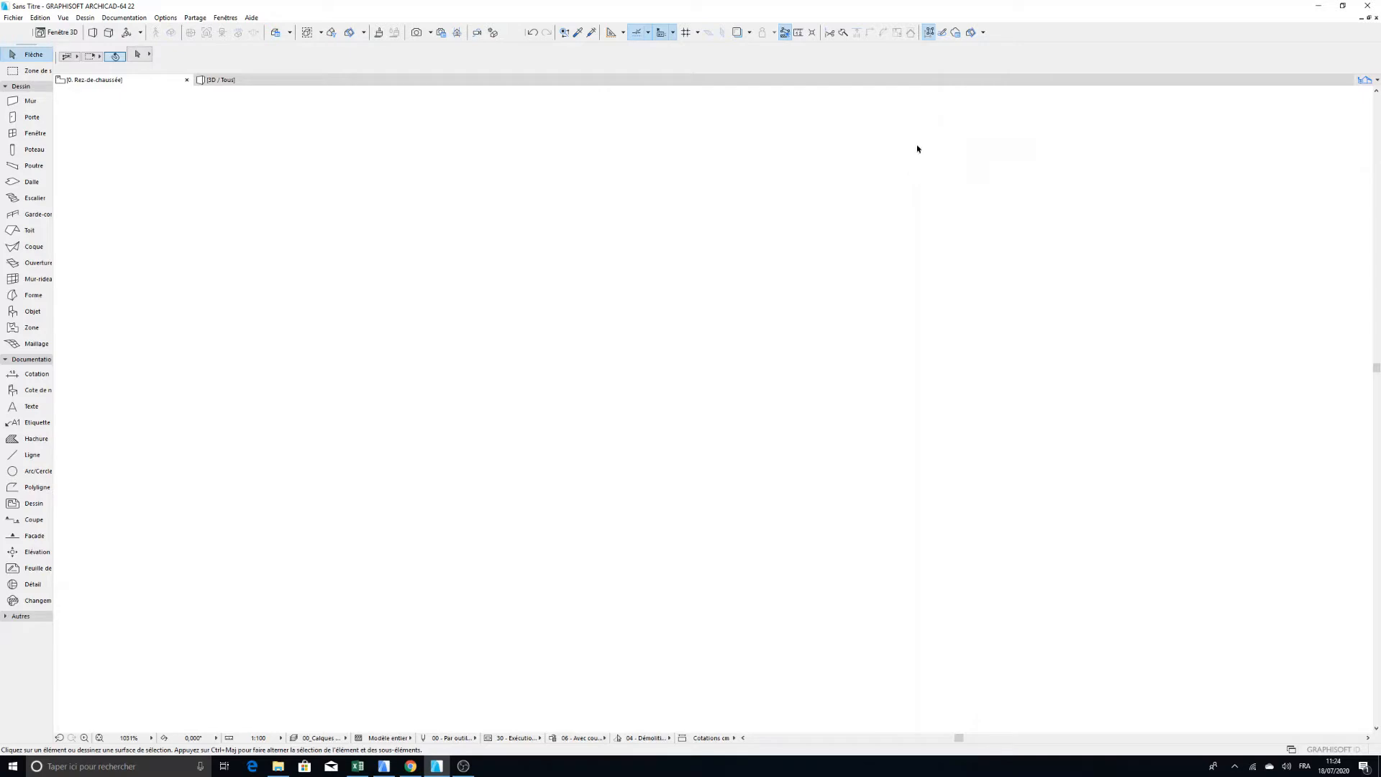
Step: In the model view pens and colours settings, set the thickness of pen 41 (Général - Coupé non structurel) to 0,15 mm
left_click(171, 18)
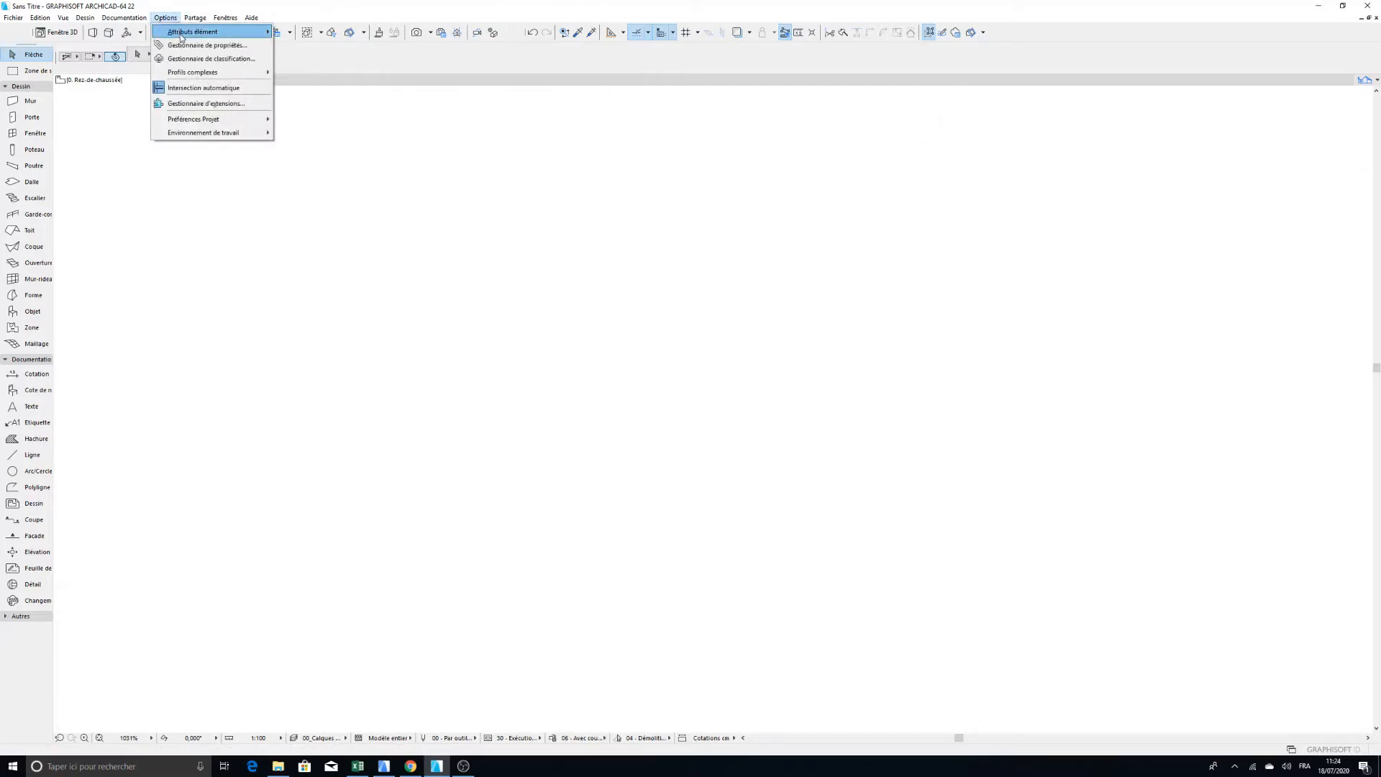
mouse_move(216, 32)
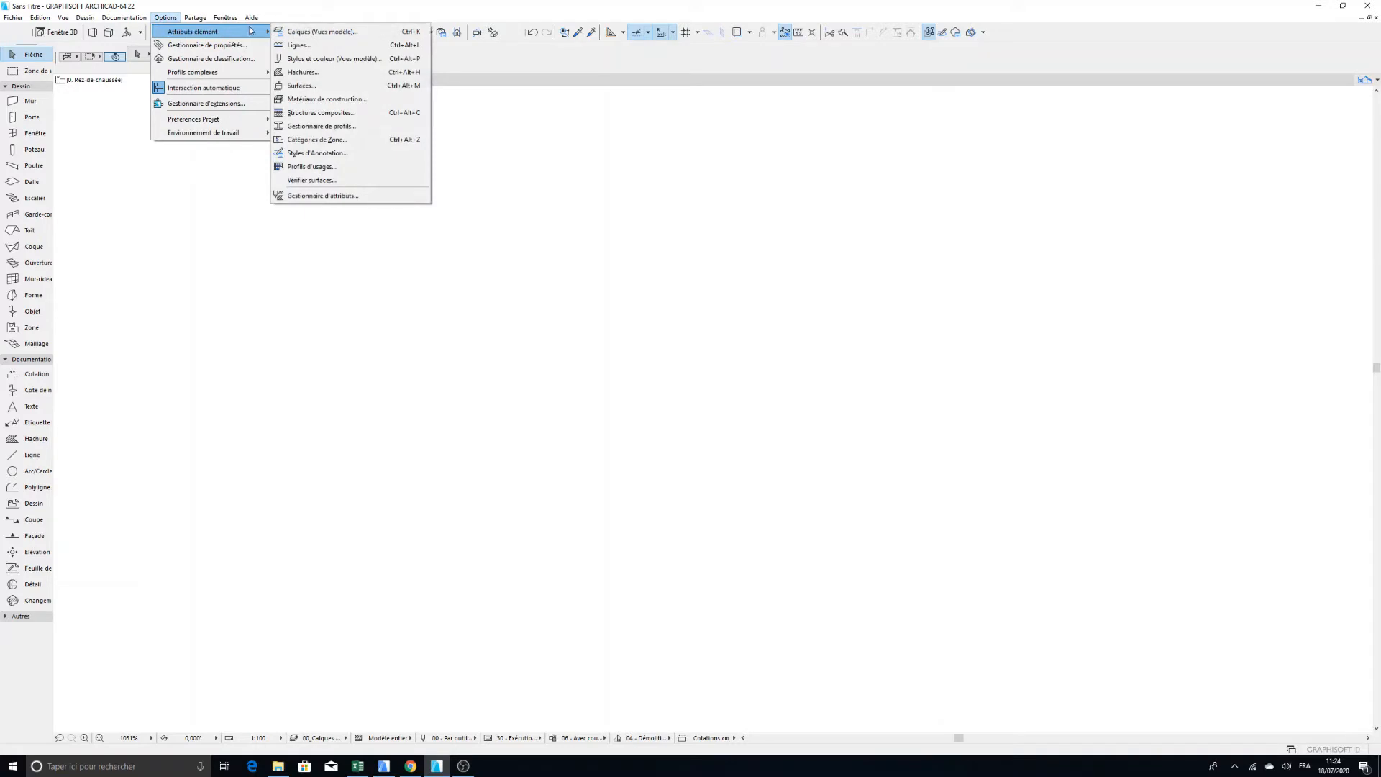
left_click(353, 61)
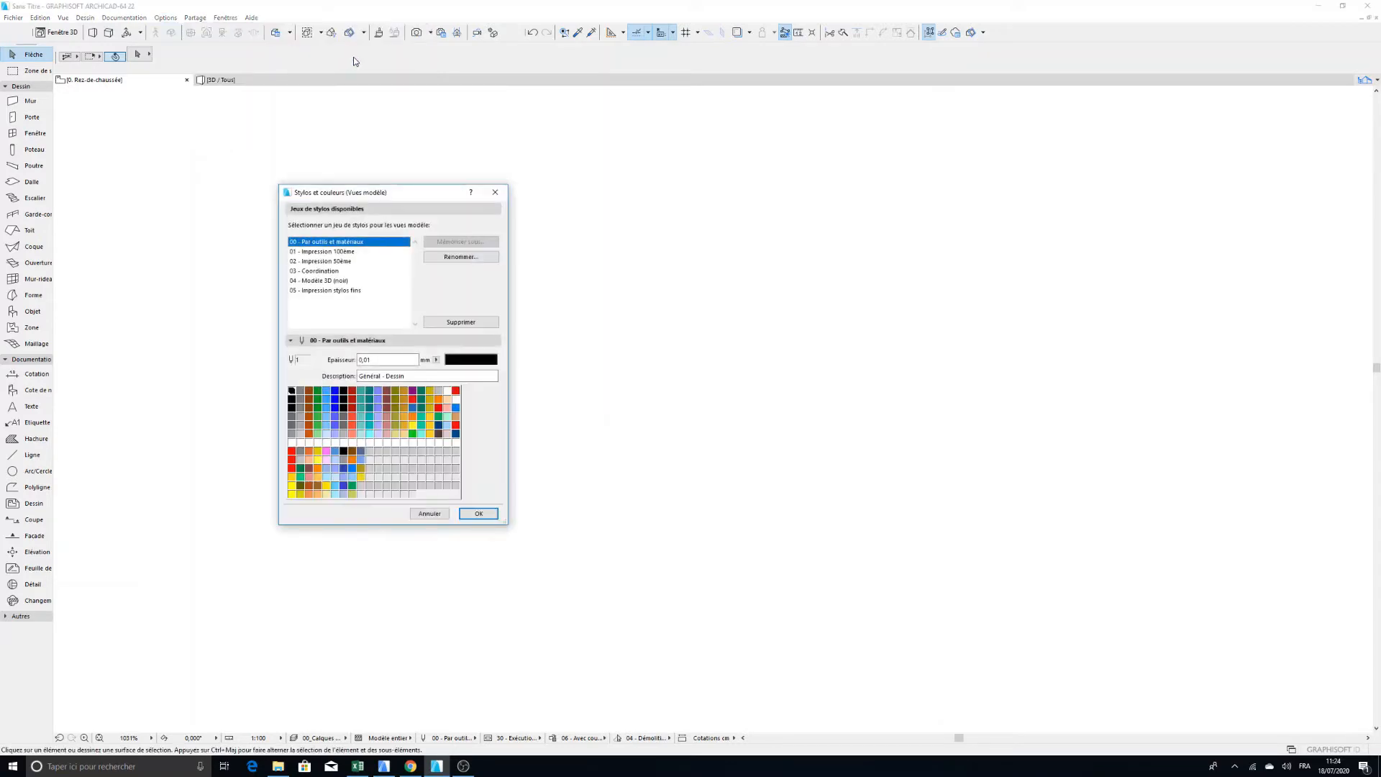
mouse_move(408, 196)
left_mouse_down()
mouse_move(474, 186)
mouse_move(401, 175)
left_mouse_up()
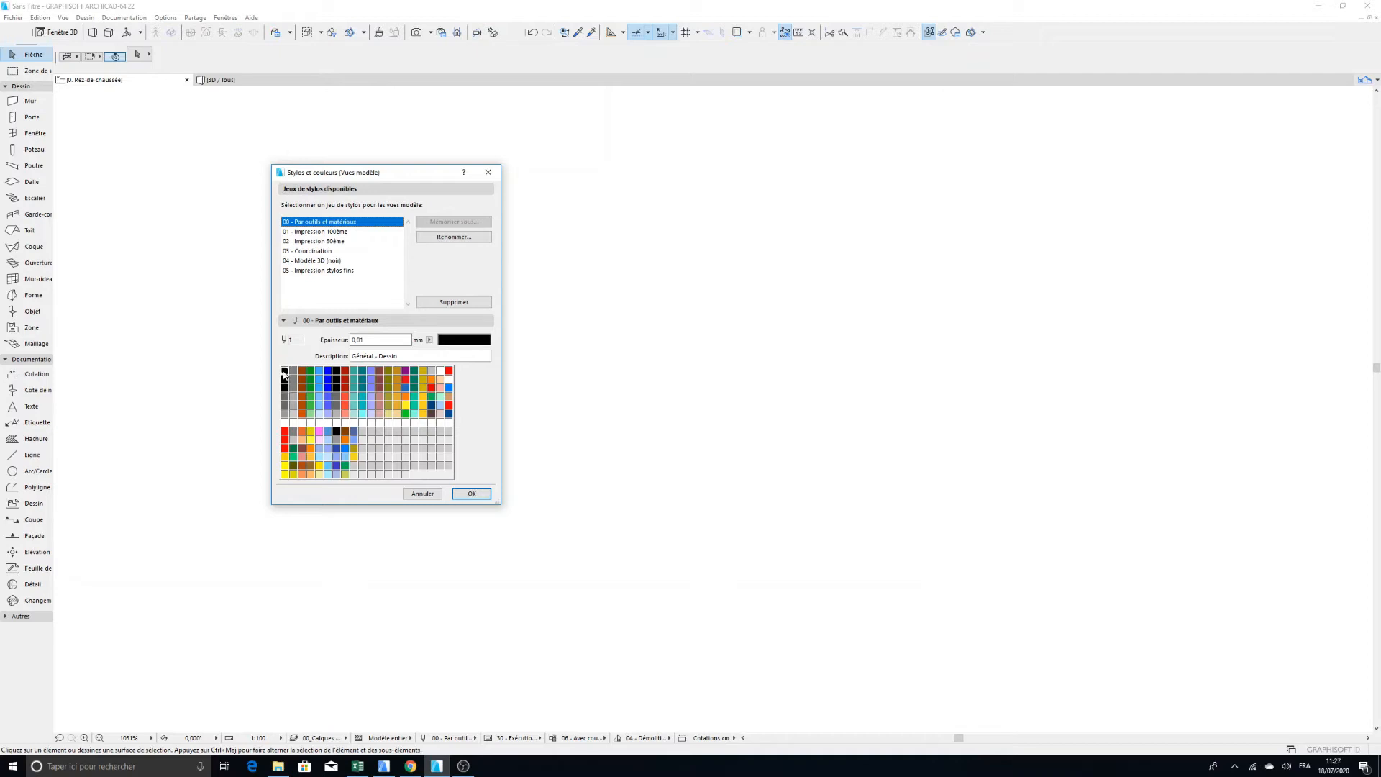
left_click(363, 339)
left_click(285, 379)
left_click(285, 388)
left_click(374, 337)
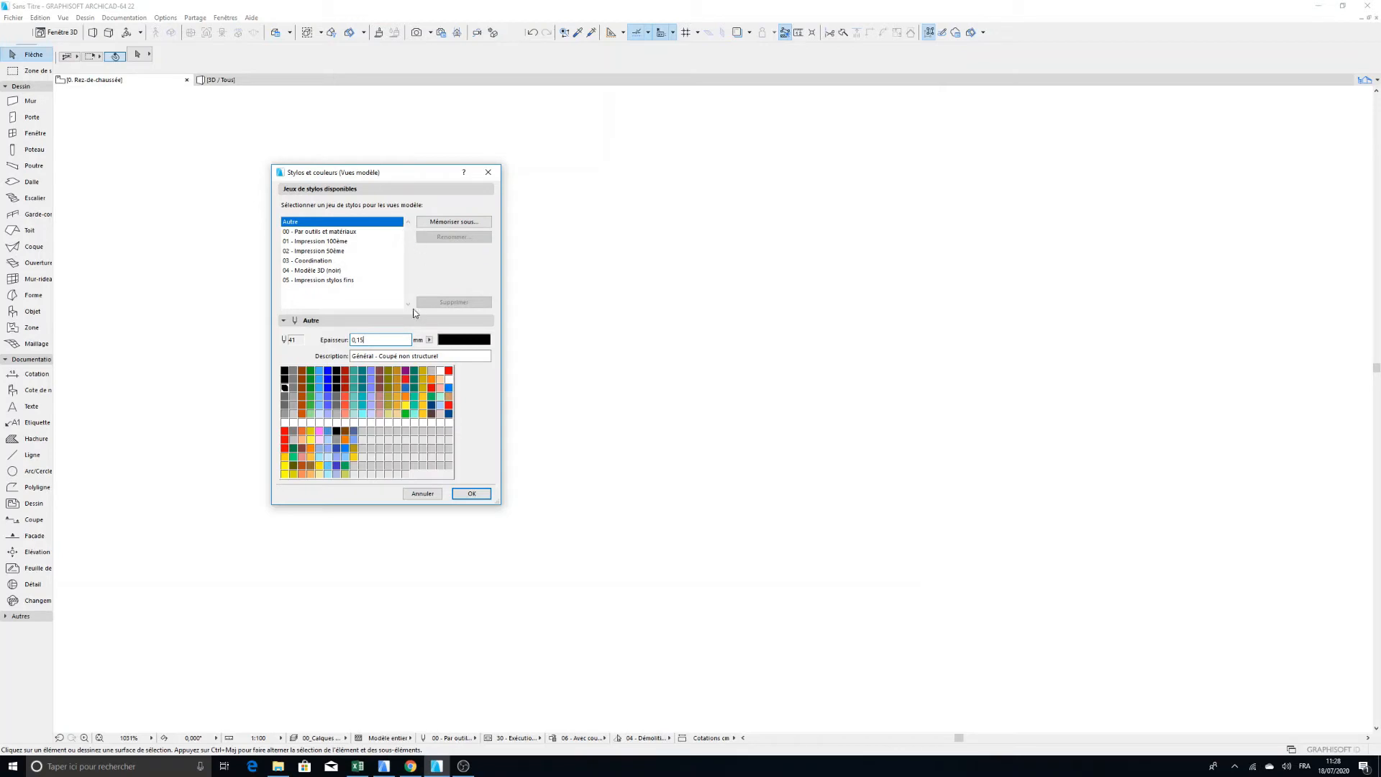
Step: Save the modified pens by replacing the existing pen set 00 - Par outils et matériaux
left_click(453, 221)
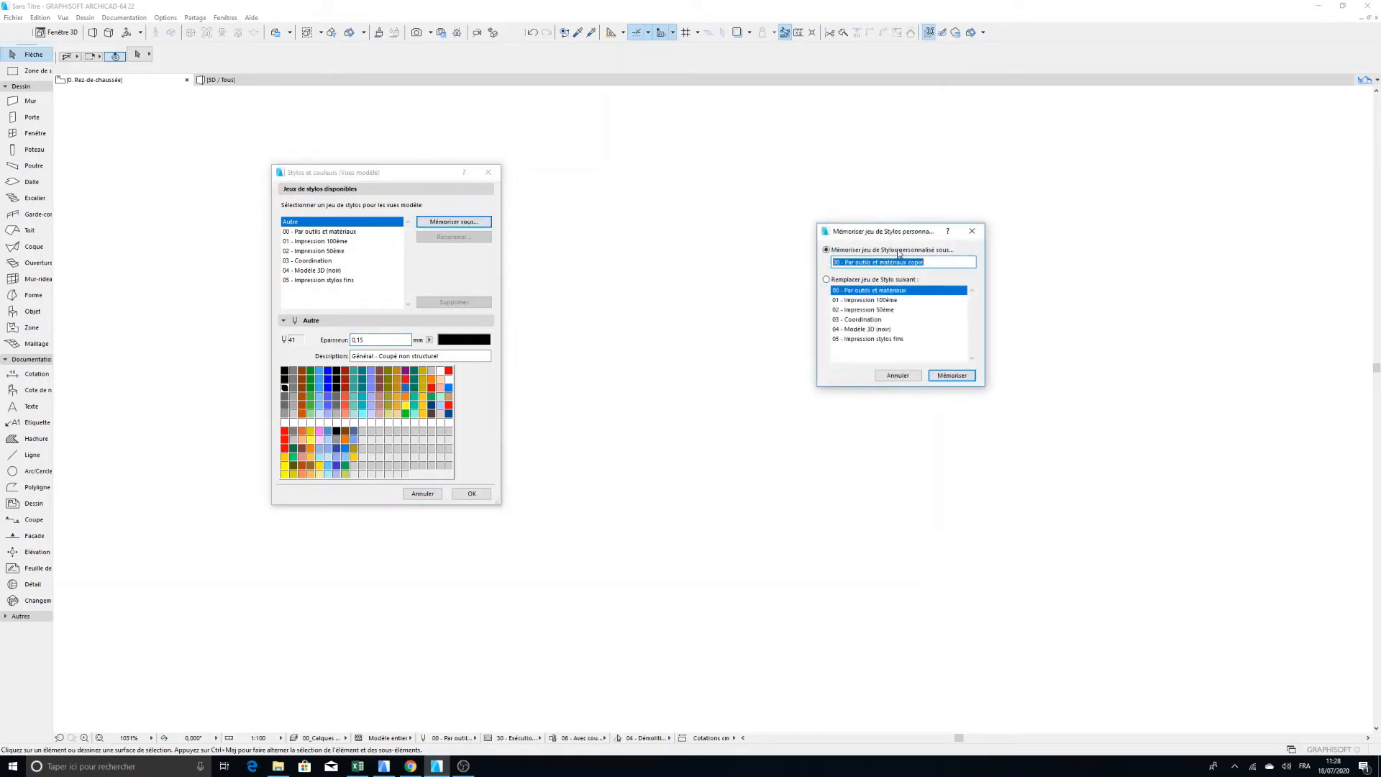
left_click_drag(898, 232, 673, 225)
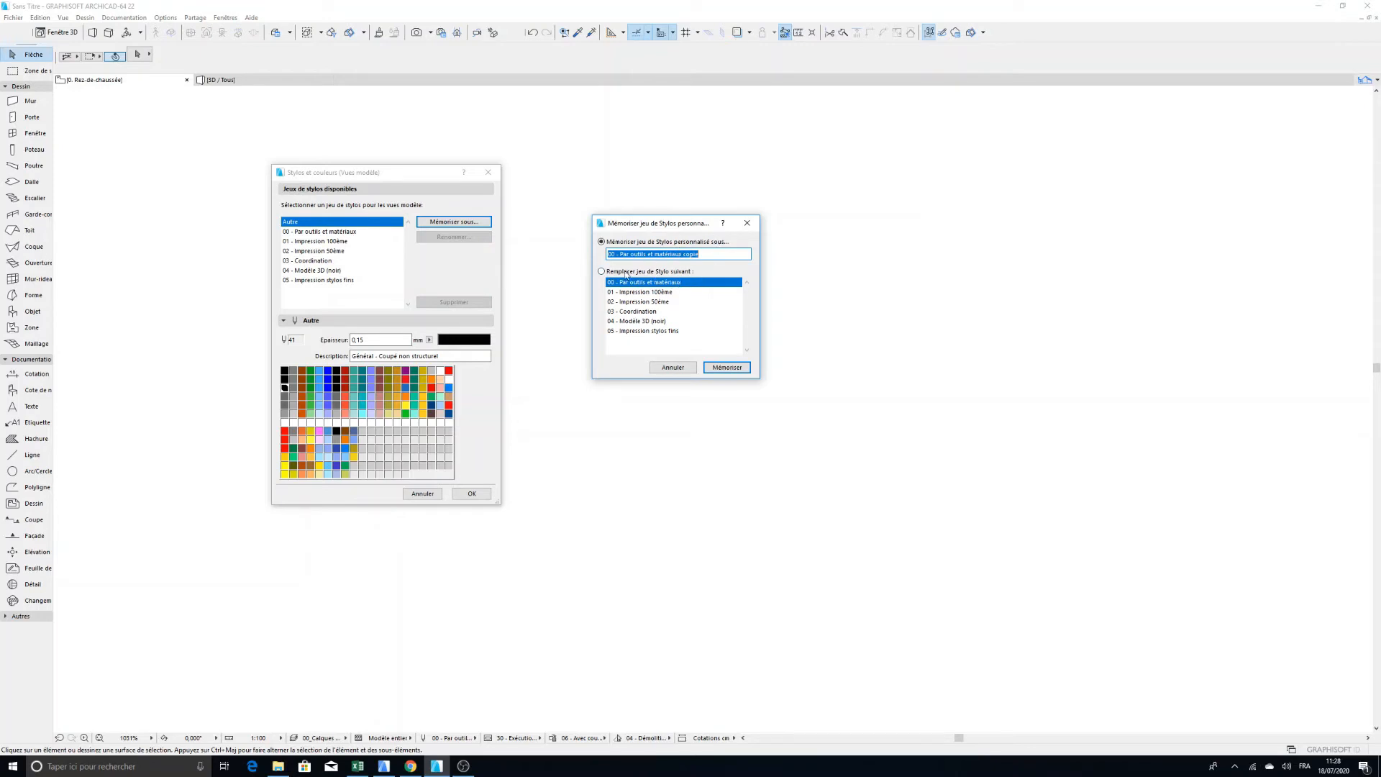
left_click(603, 274)
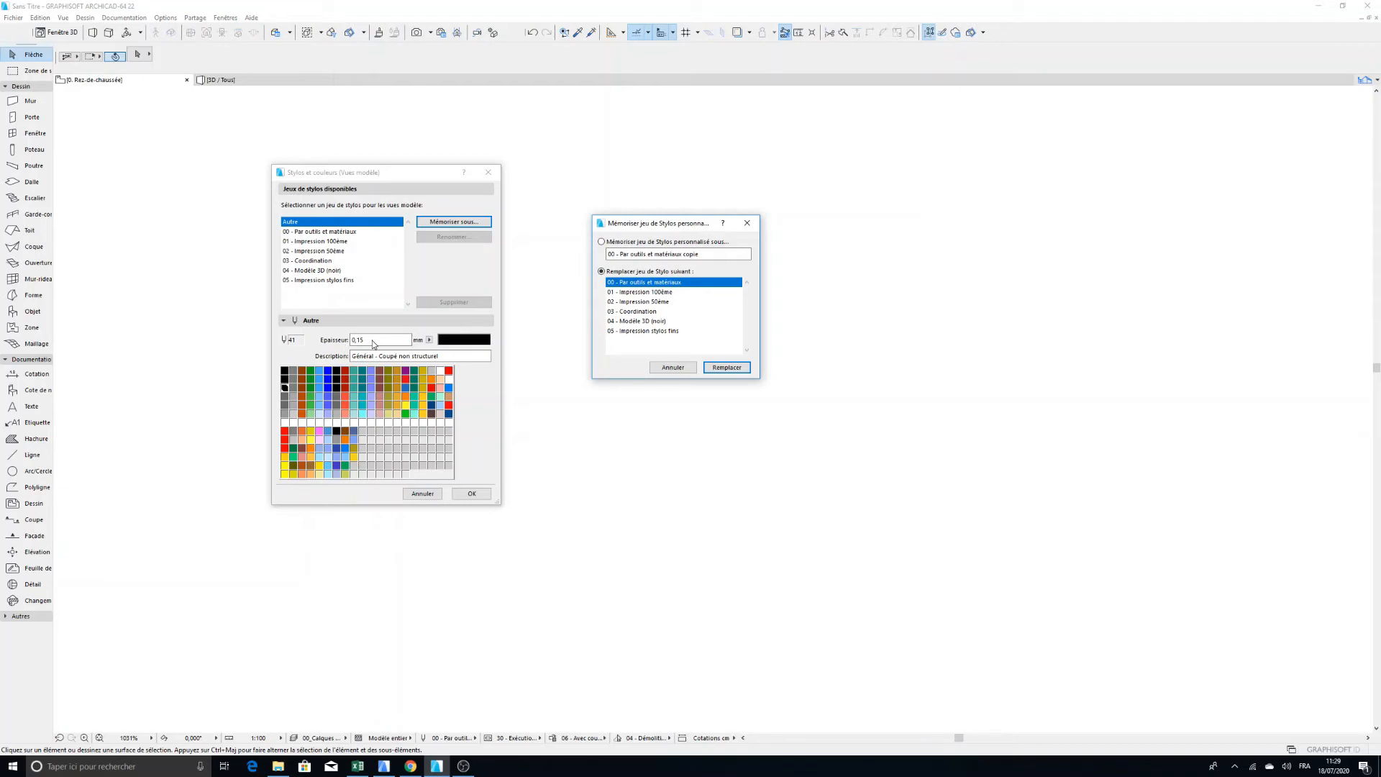
left_click(725, 368)
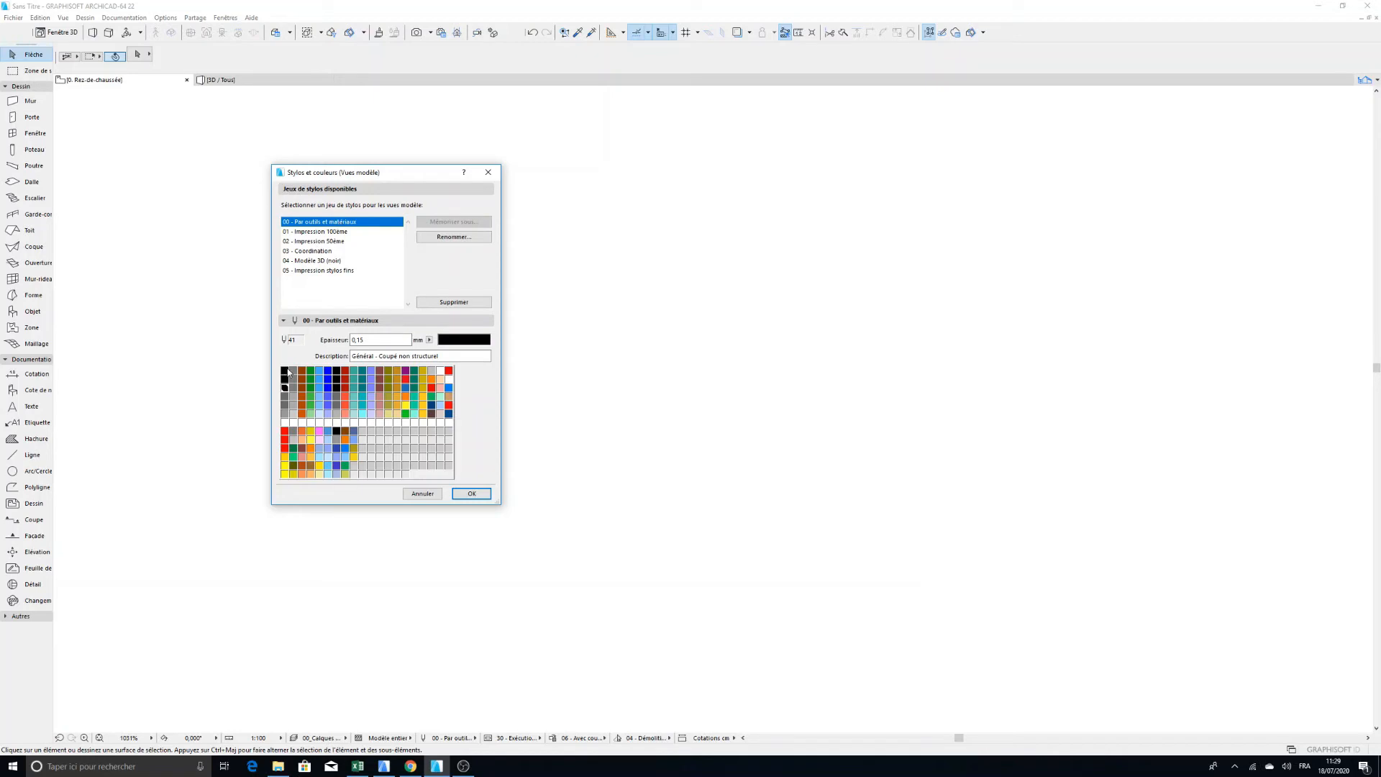
Step: Review the thicknesses of the three black pens 1, 21 and 41, and accept the pen settings
left_click(286, 371)
left_click(286, 380)
left_click(286, 388)
left_click(479, 496)
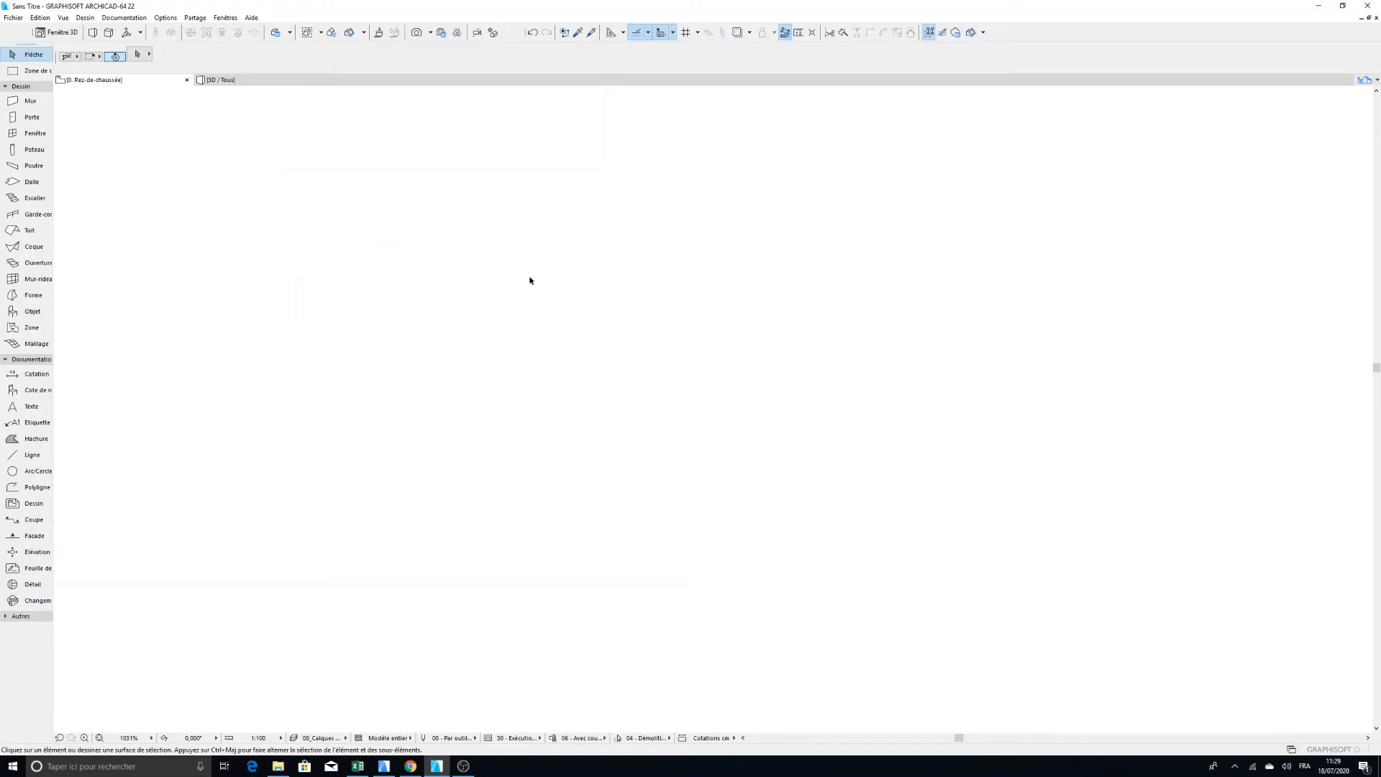
Step: Open the default settings of the Line tool and choose the Continu line type
left_click(14, 456)
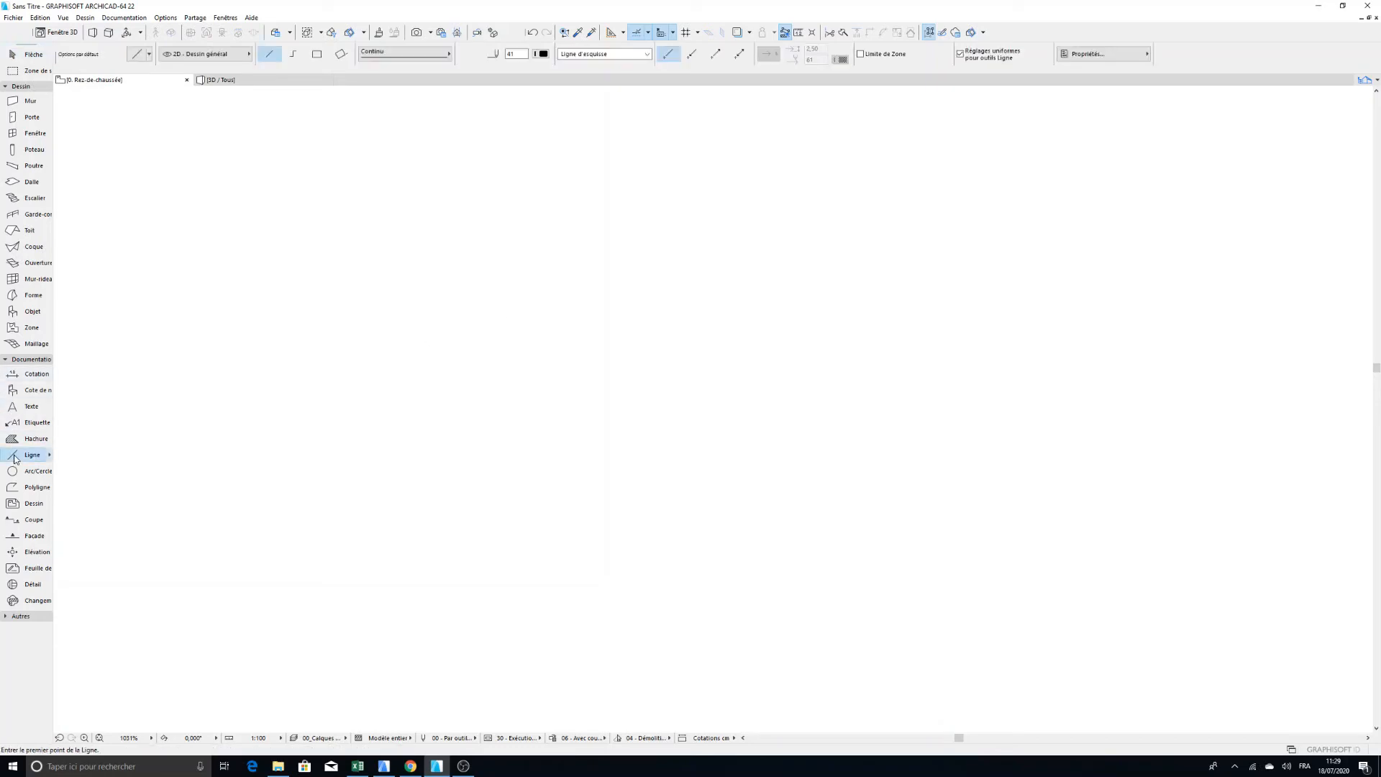
left_click(137, 55)
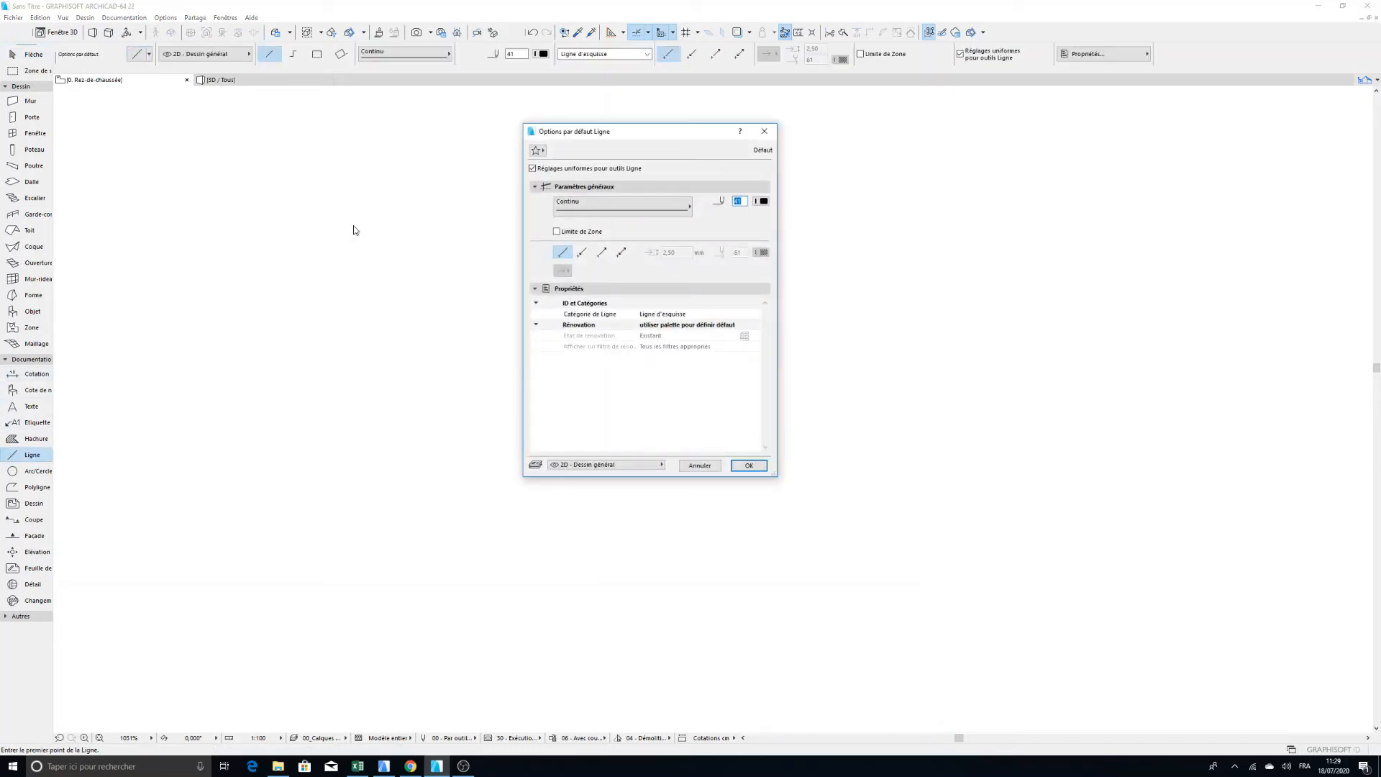
left_click_drag(625, 137, 485, 156)
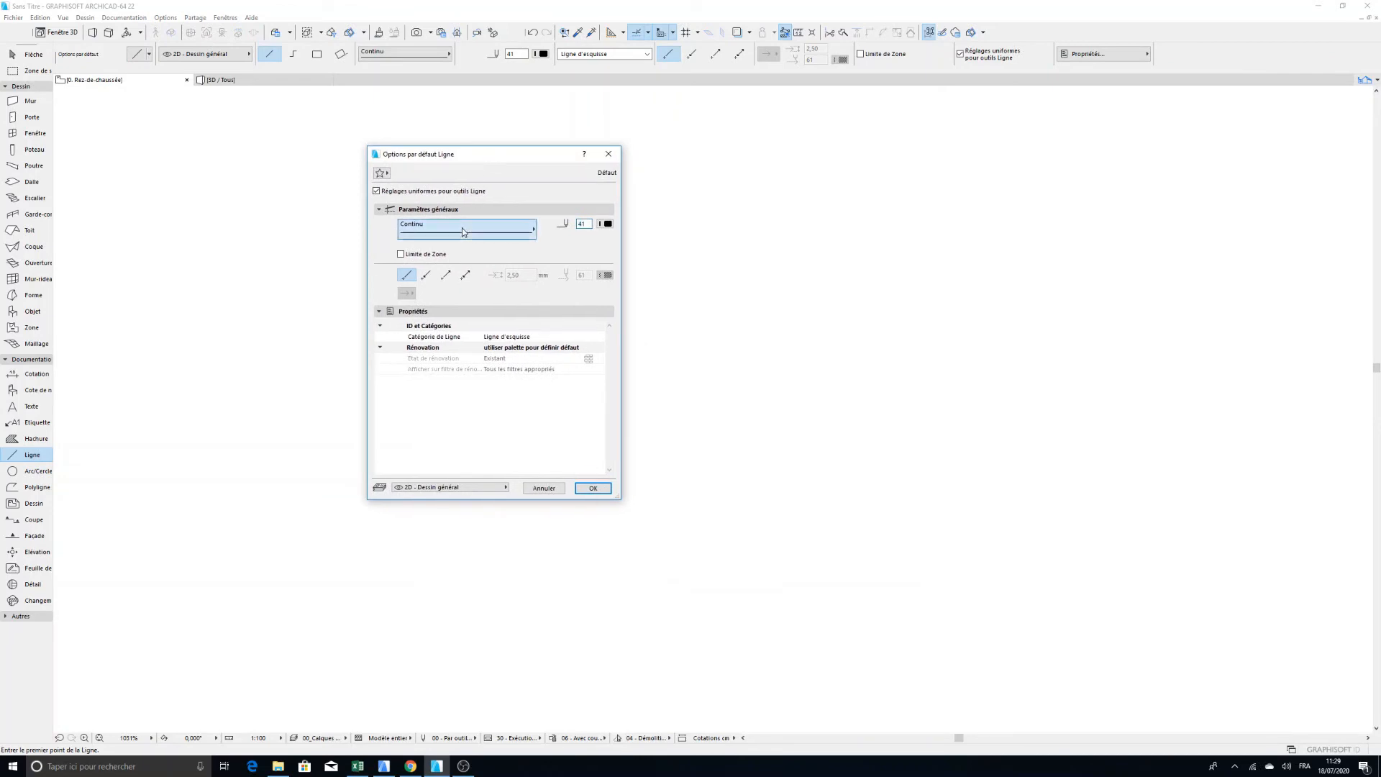
left_click(462, 232)
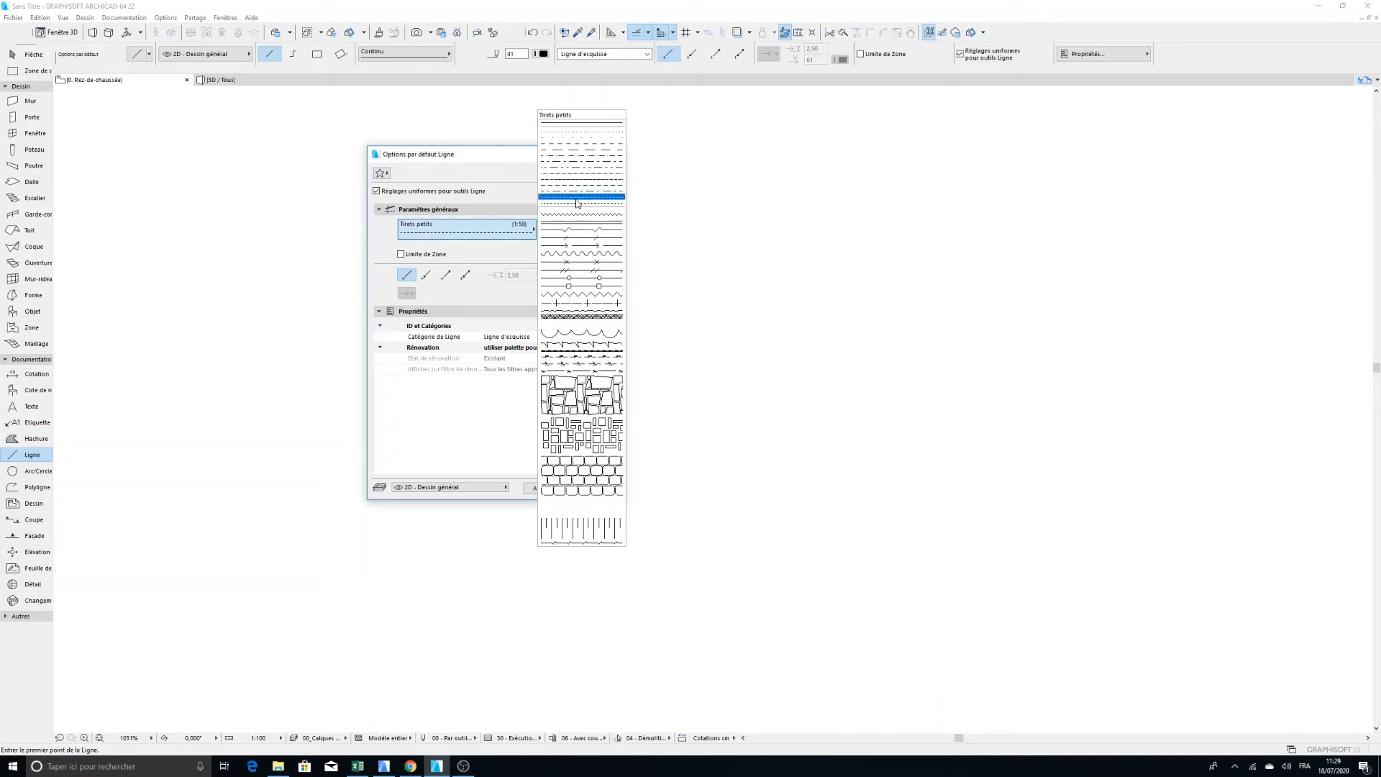
left_click(580, 123)
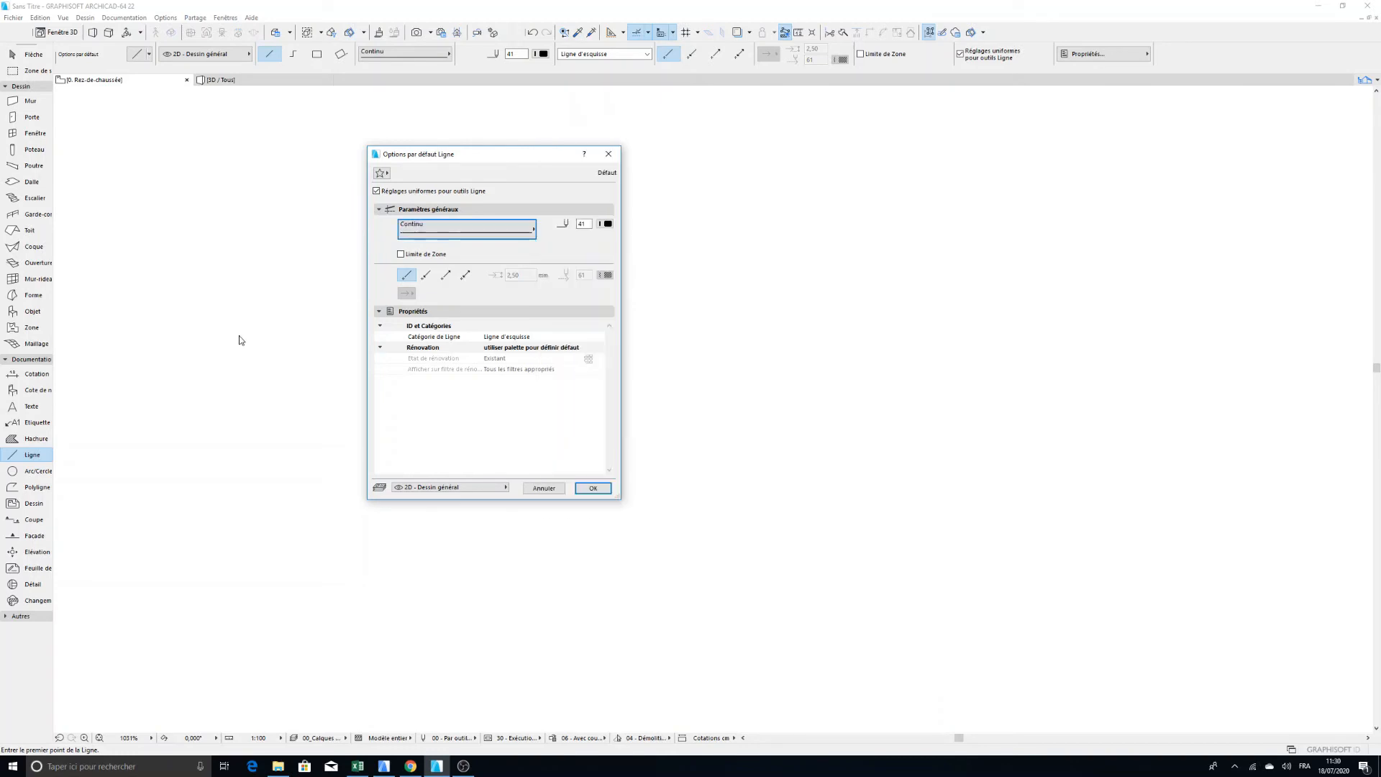
Step: Assign pen 1 (0,01 mm) to the Line tool and draw a horizontal line in the upper part of the ground-floor plan
left_click(606, 224)
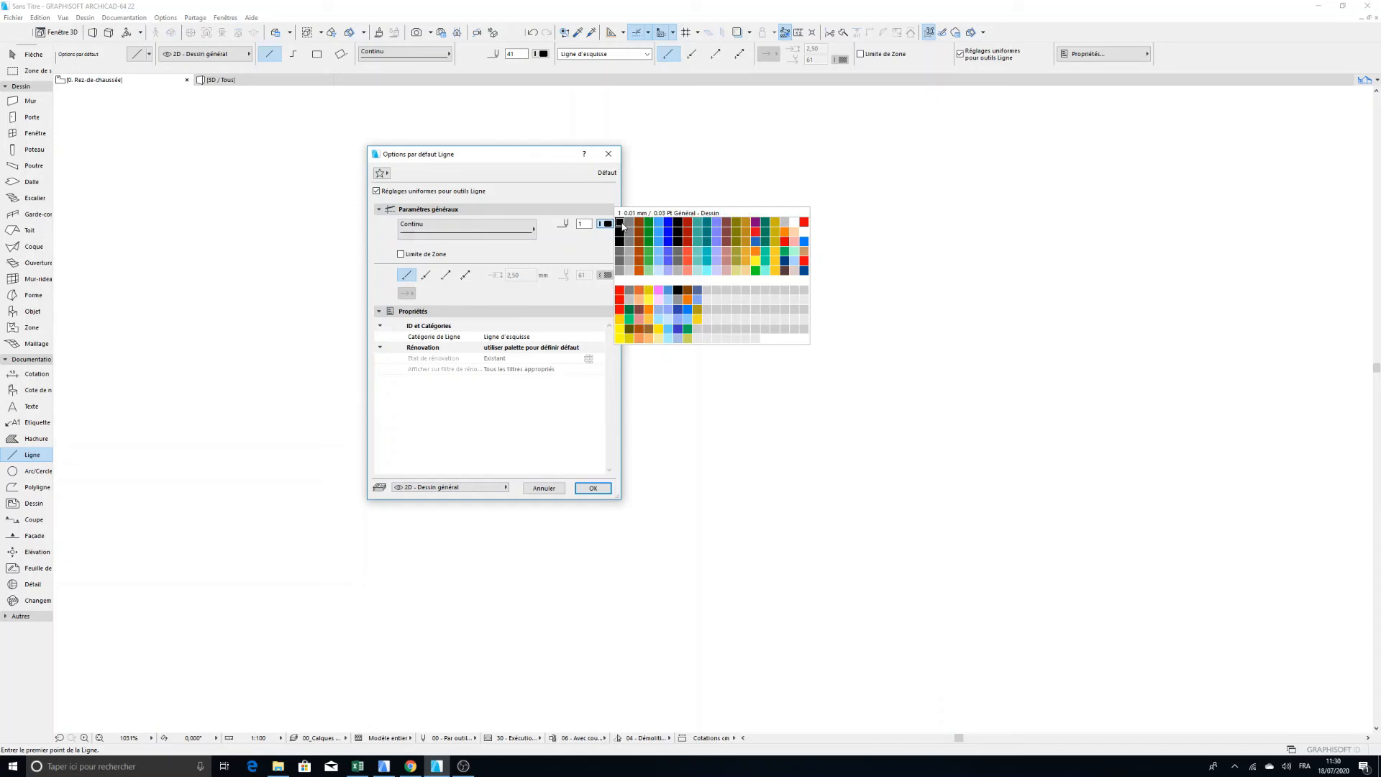
left_click(622, 224)
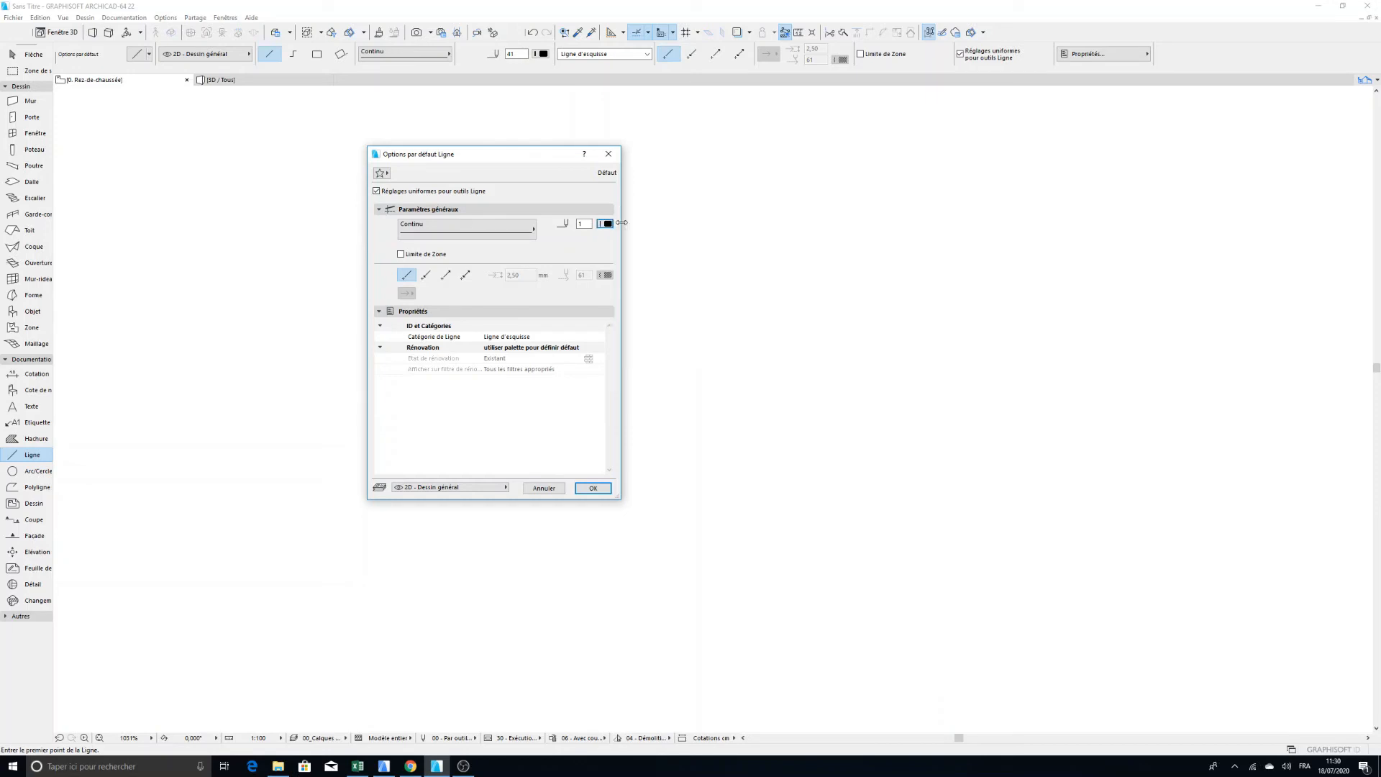
left_click(587, 489)
left_click(501, 288)
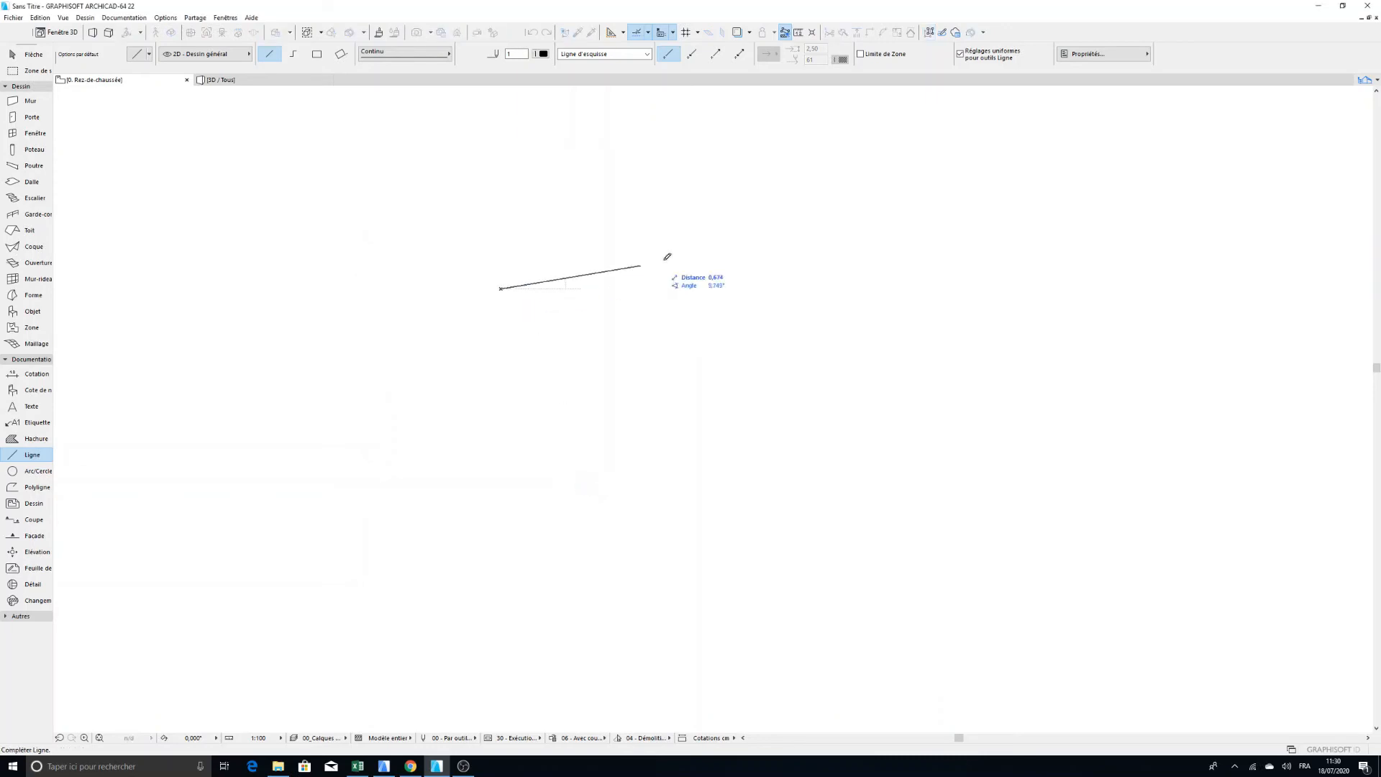
left_click(879, 288)
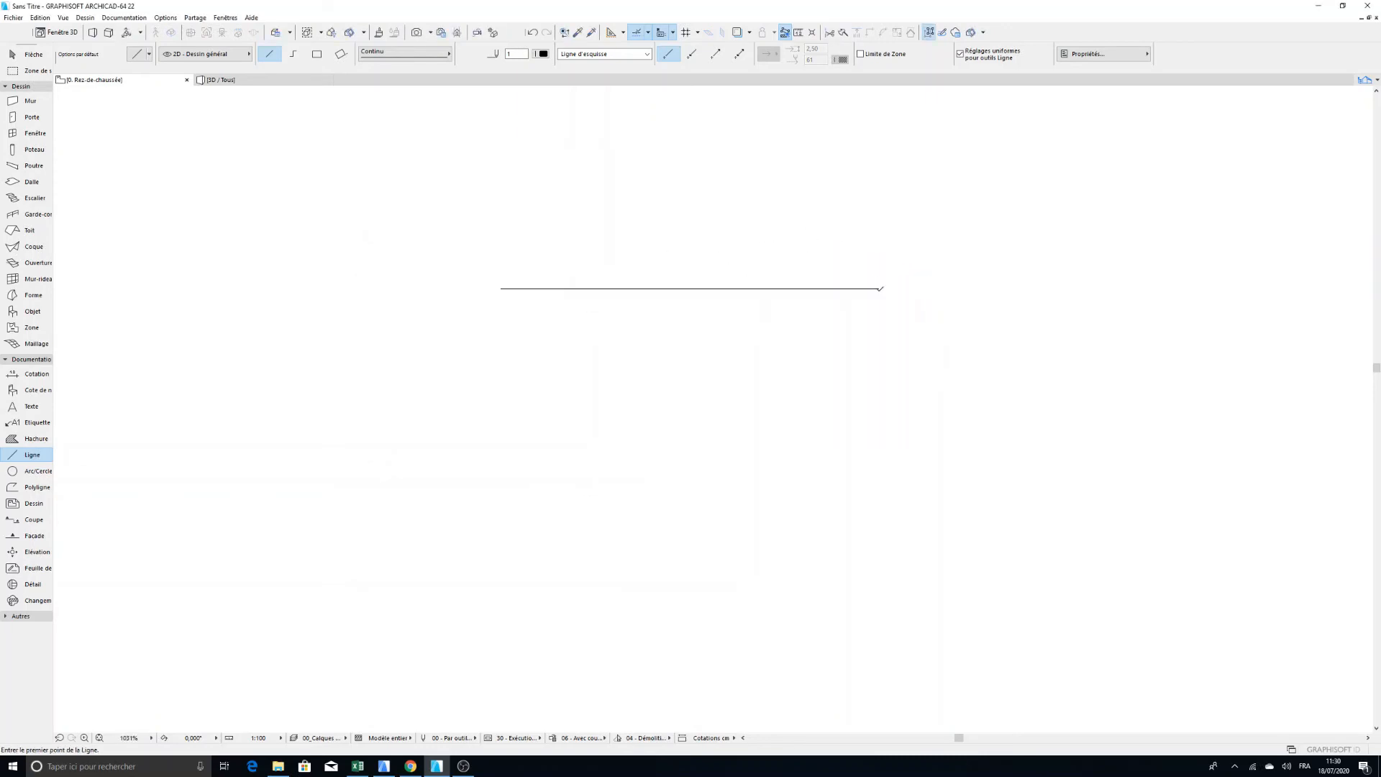
Step: Change the Line tool's default to pen 21 (0,25 mm) and draw a second horizontal line below the first
left_click(149, 53)
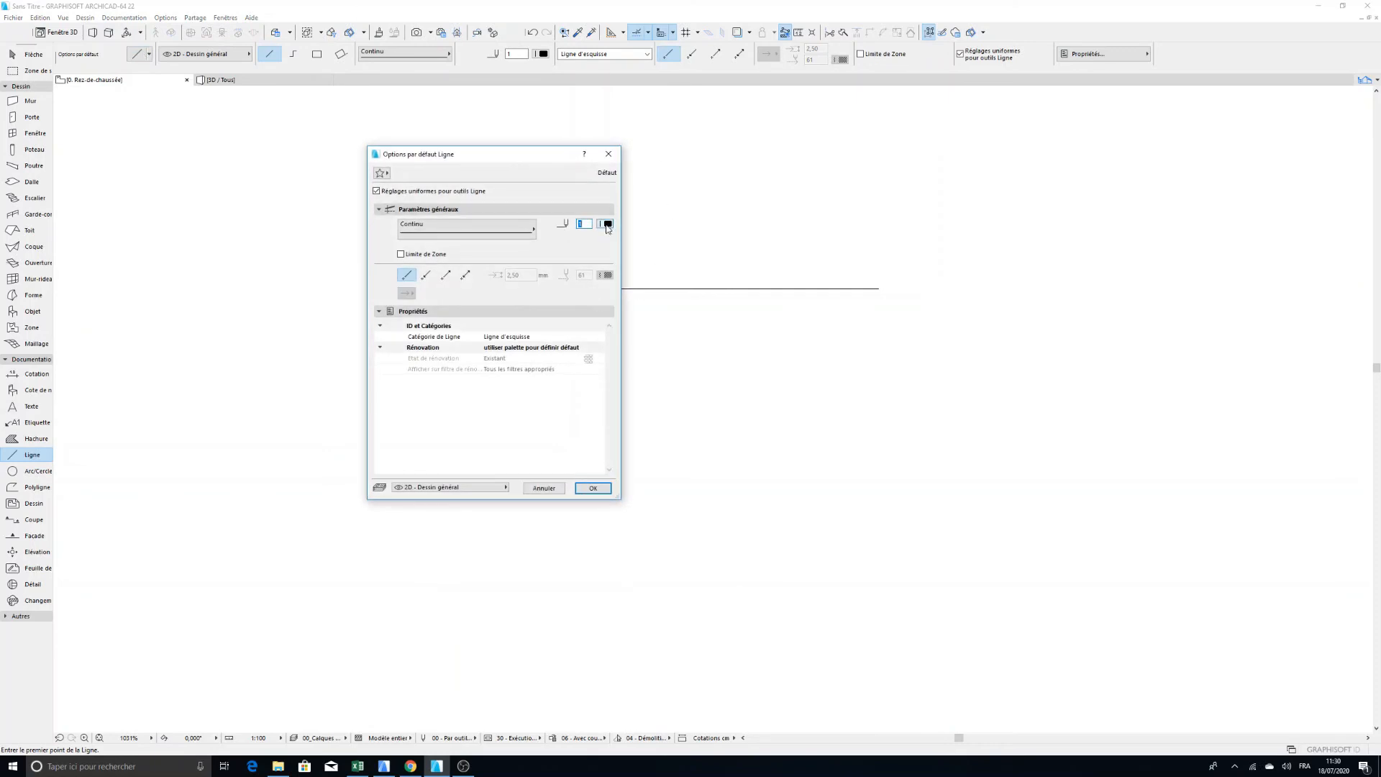
left_click(606, 225)
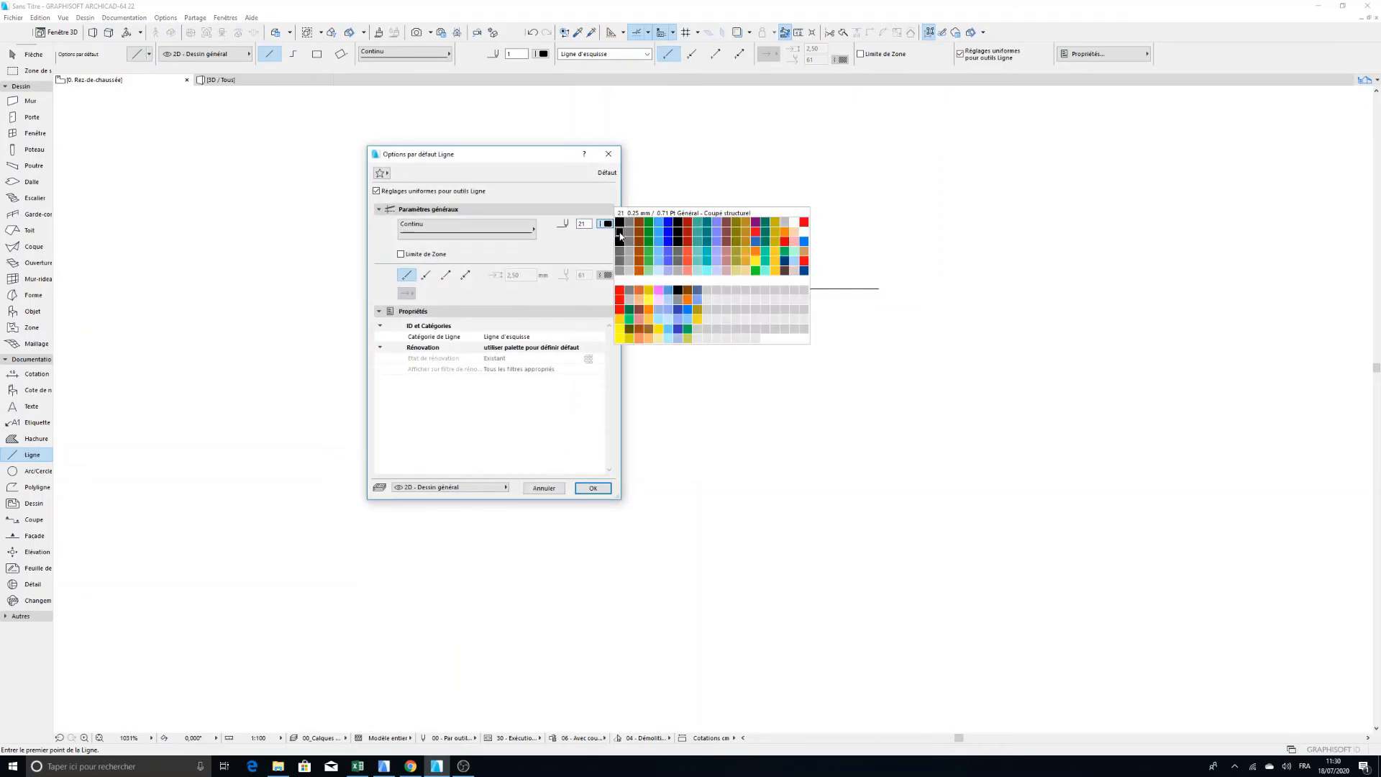
left_click(620, 233)
left_click(589, 489)
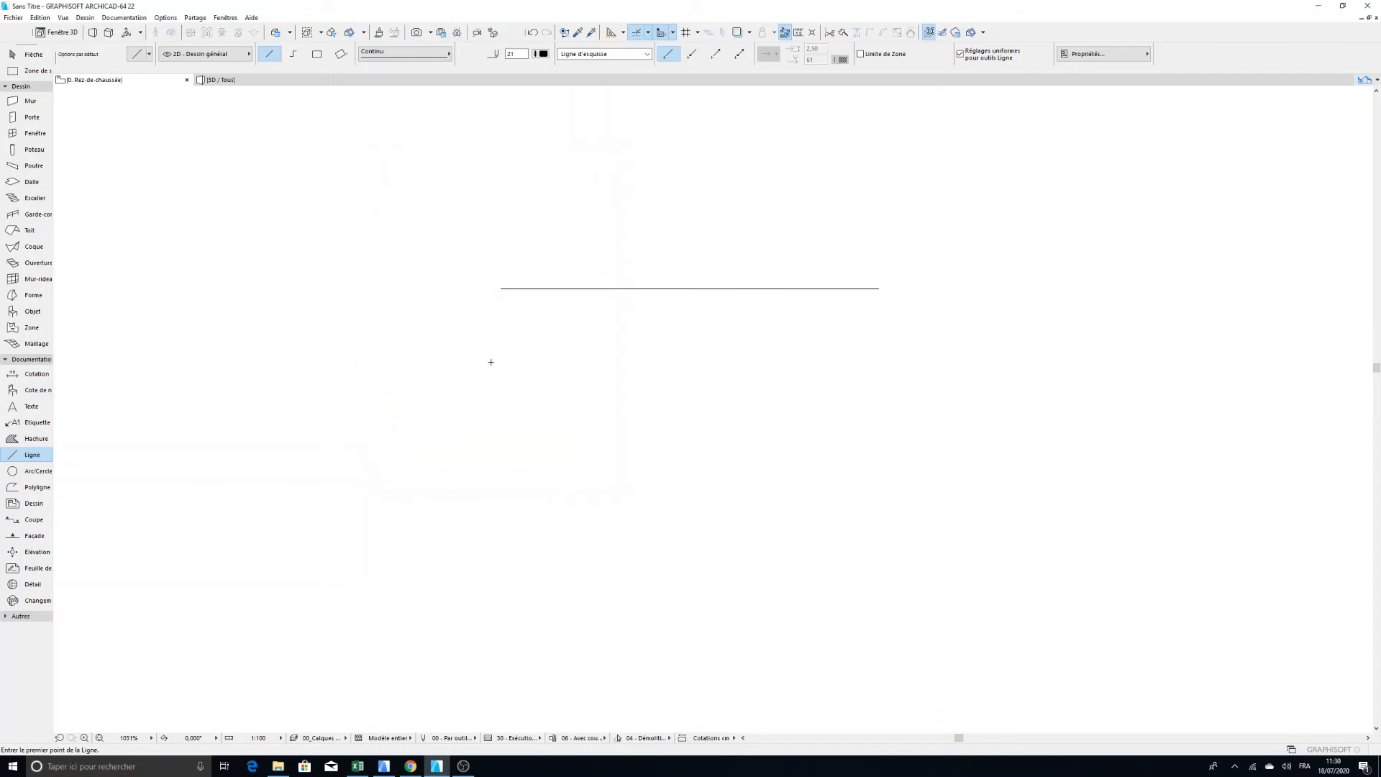
left_click(493, 371)
left_click(934, 372)
Step: Change the Line tool's default to pen 41 (0,15 mm) and draw a third horizontal line, about 2,05 long, below the other two
left_click(146, 55)
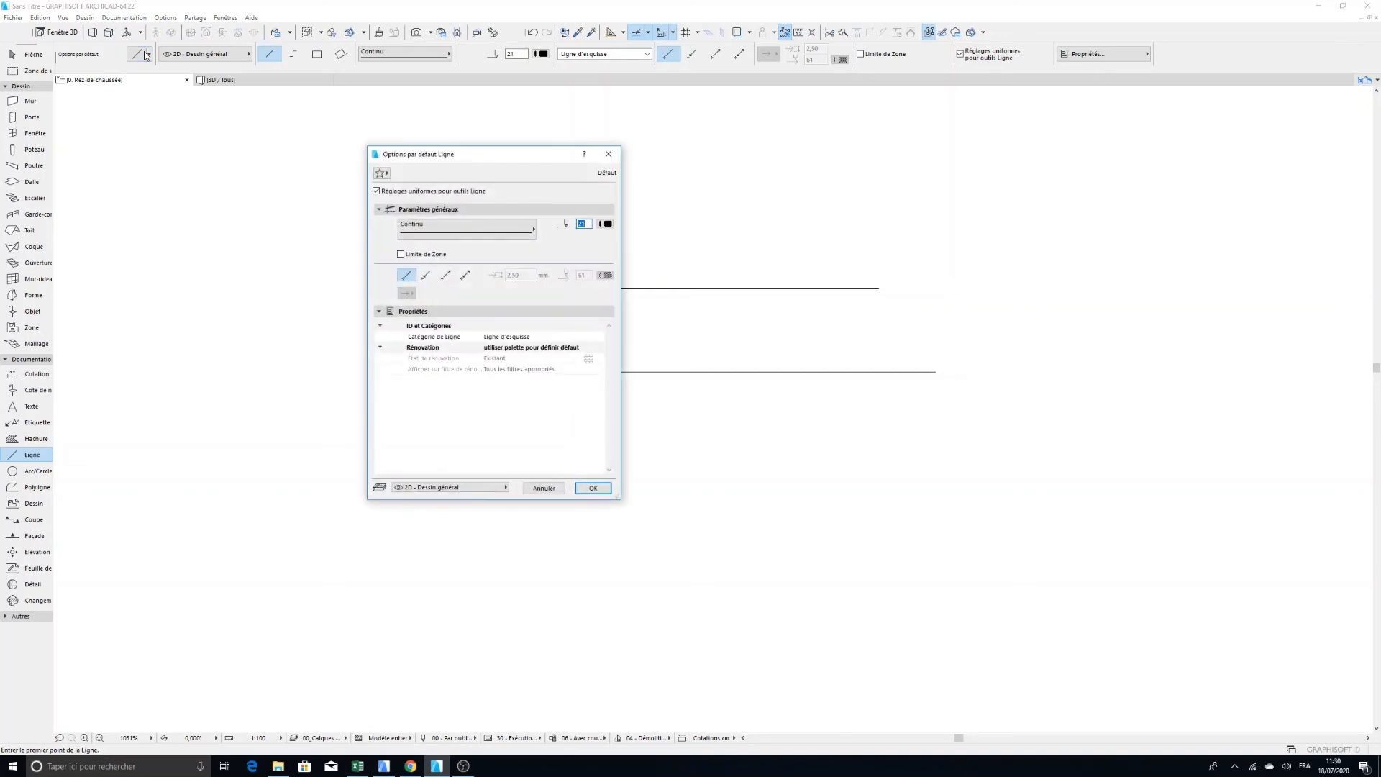
left_click(607, 225)
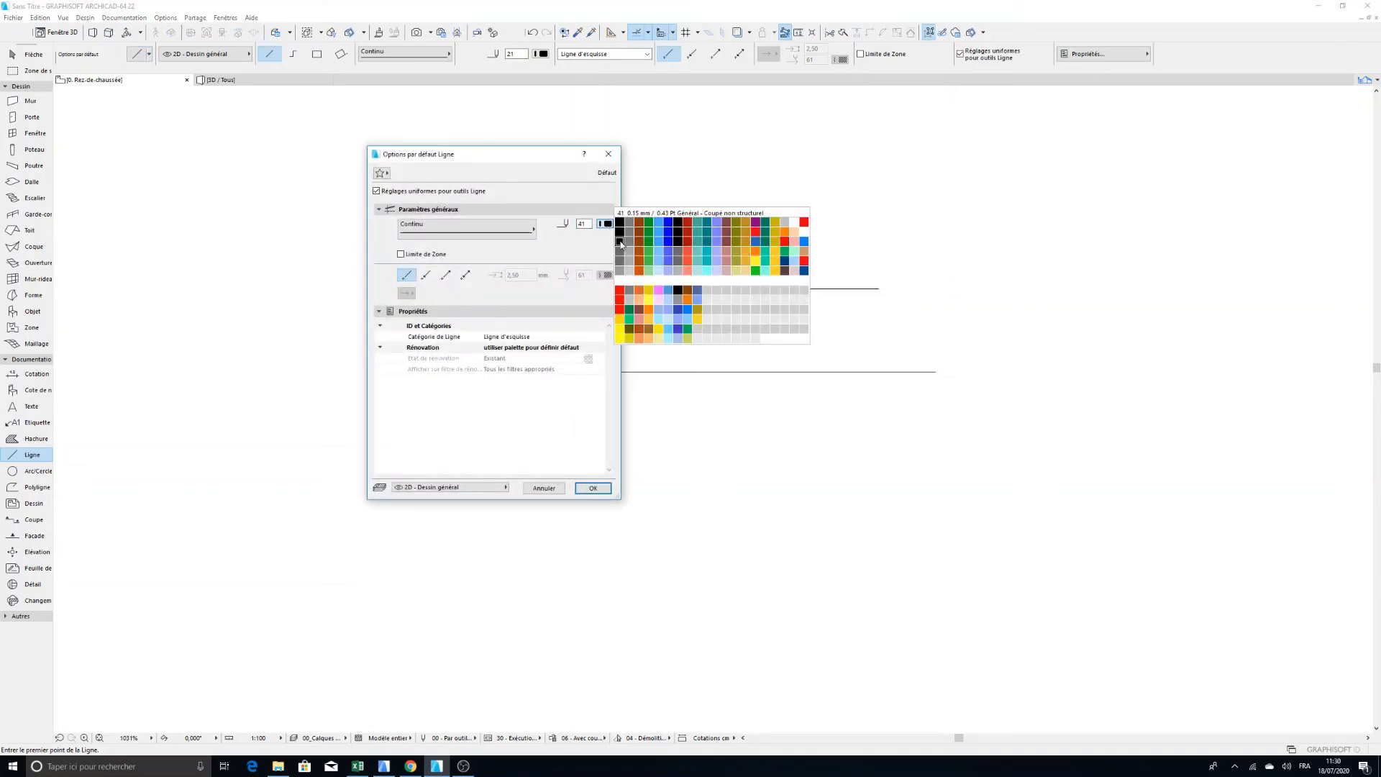
left_click(620, 242)
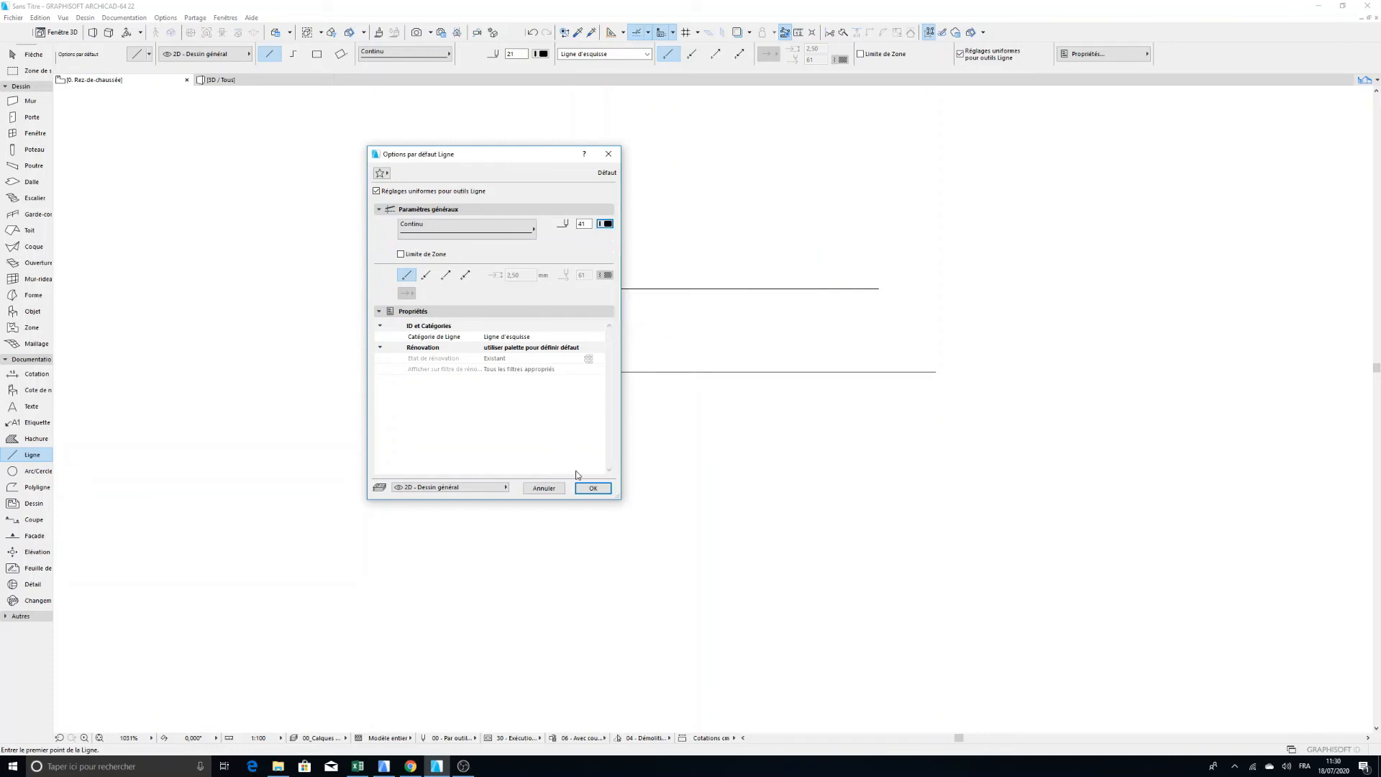
left_click(593, 488)
left_click(492, 470)
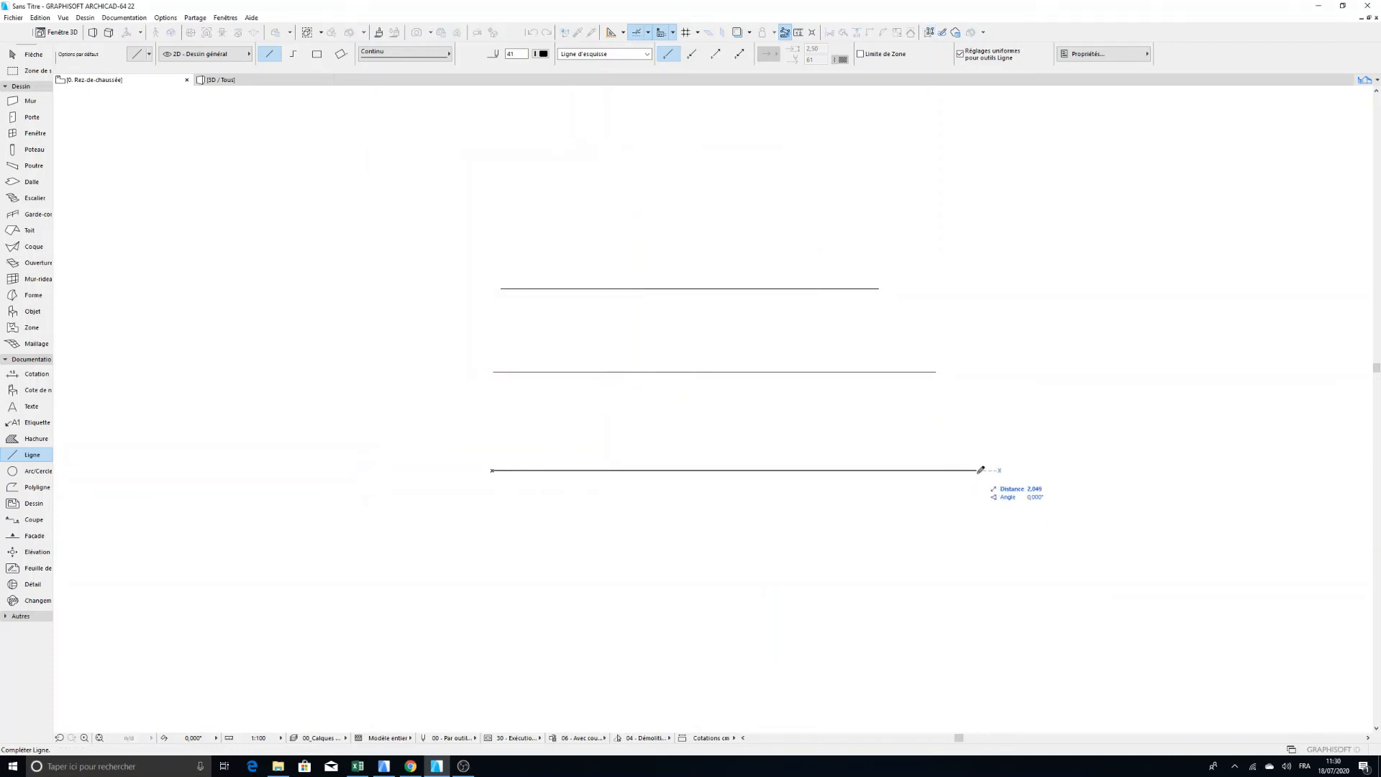
left_click(980, 470)
scroll(774, 373, "up", 3)
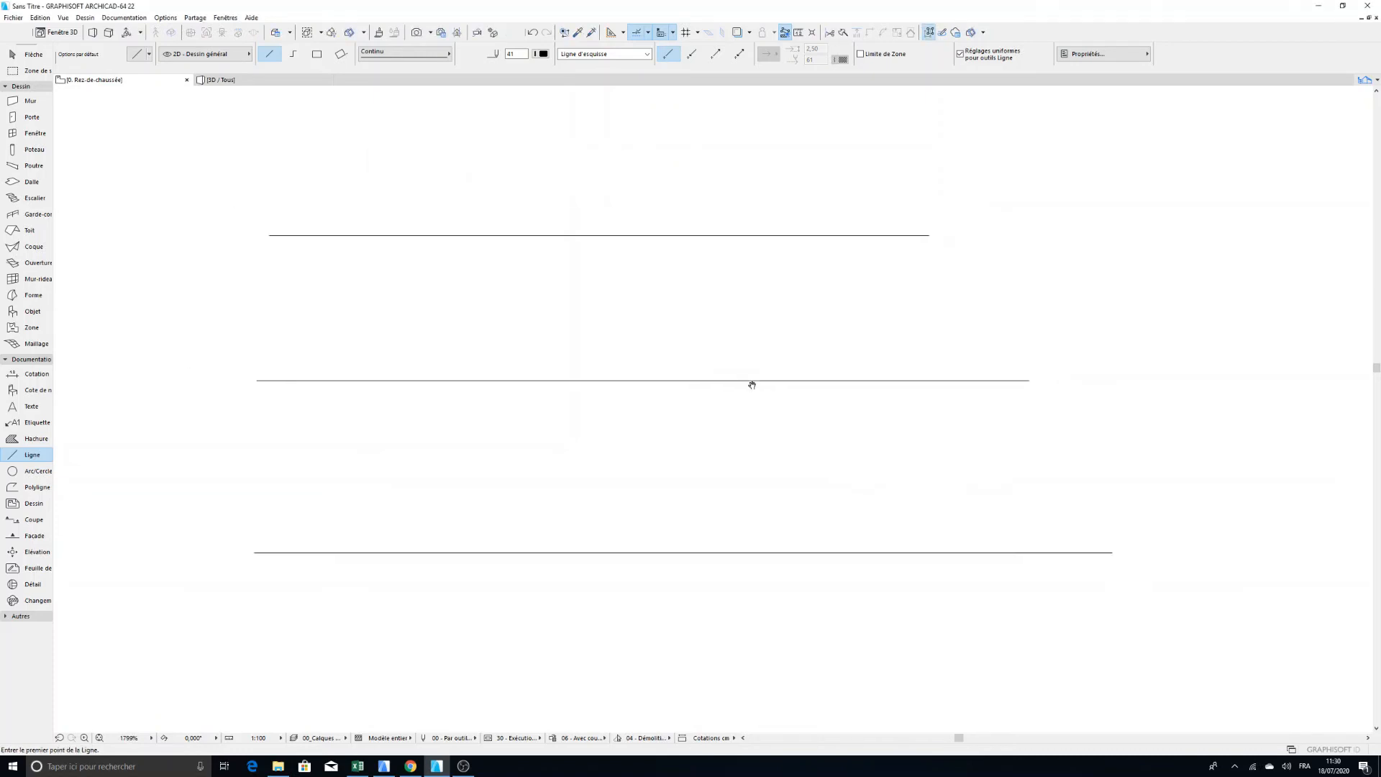
middle_click_drag(752, 385, 631, 388)
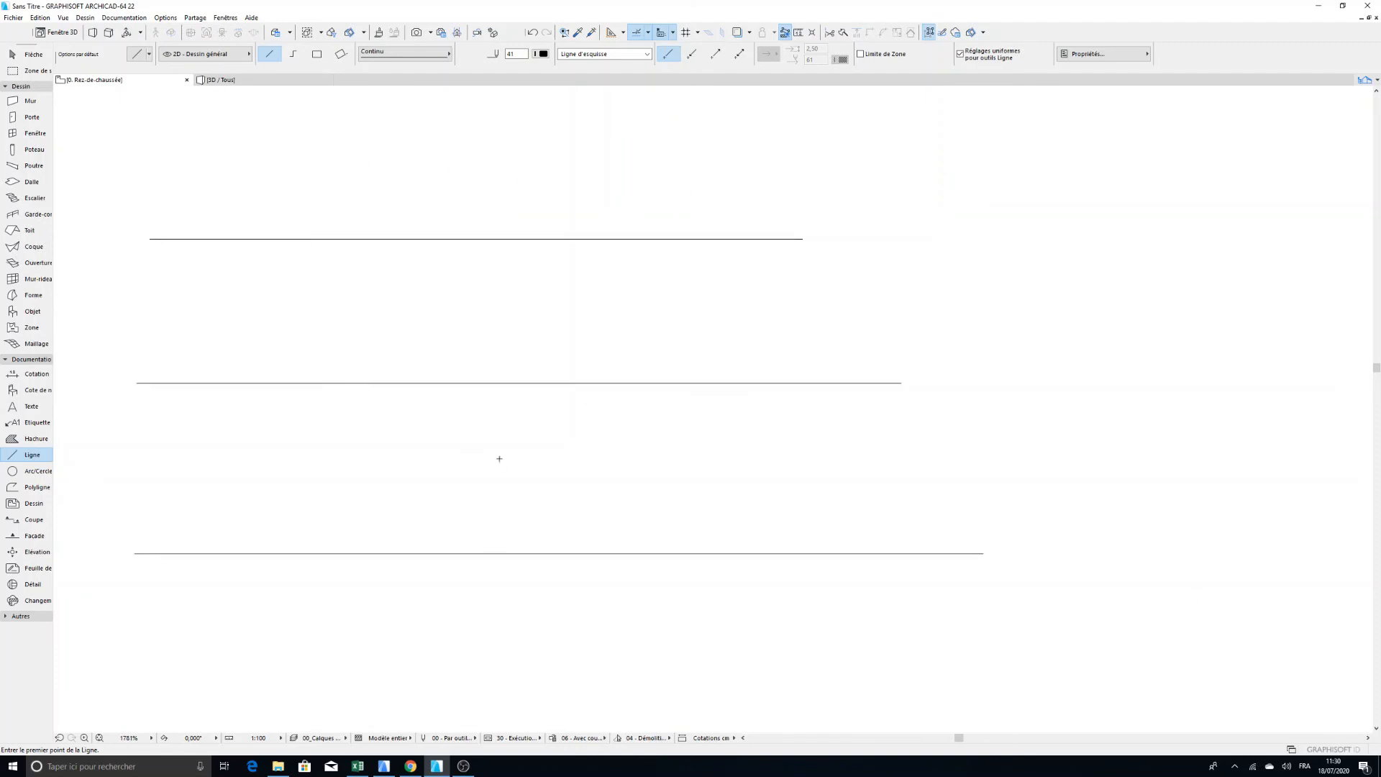
Step: Turn on the true line weight display (Epaisseur de ligne réelle) for the ground-floor plan with the three horizontal lines
scroll(499, 458, "down", 1)
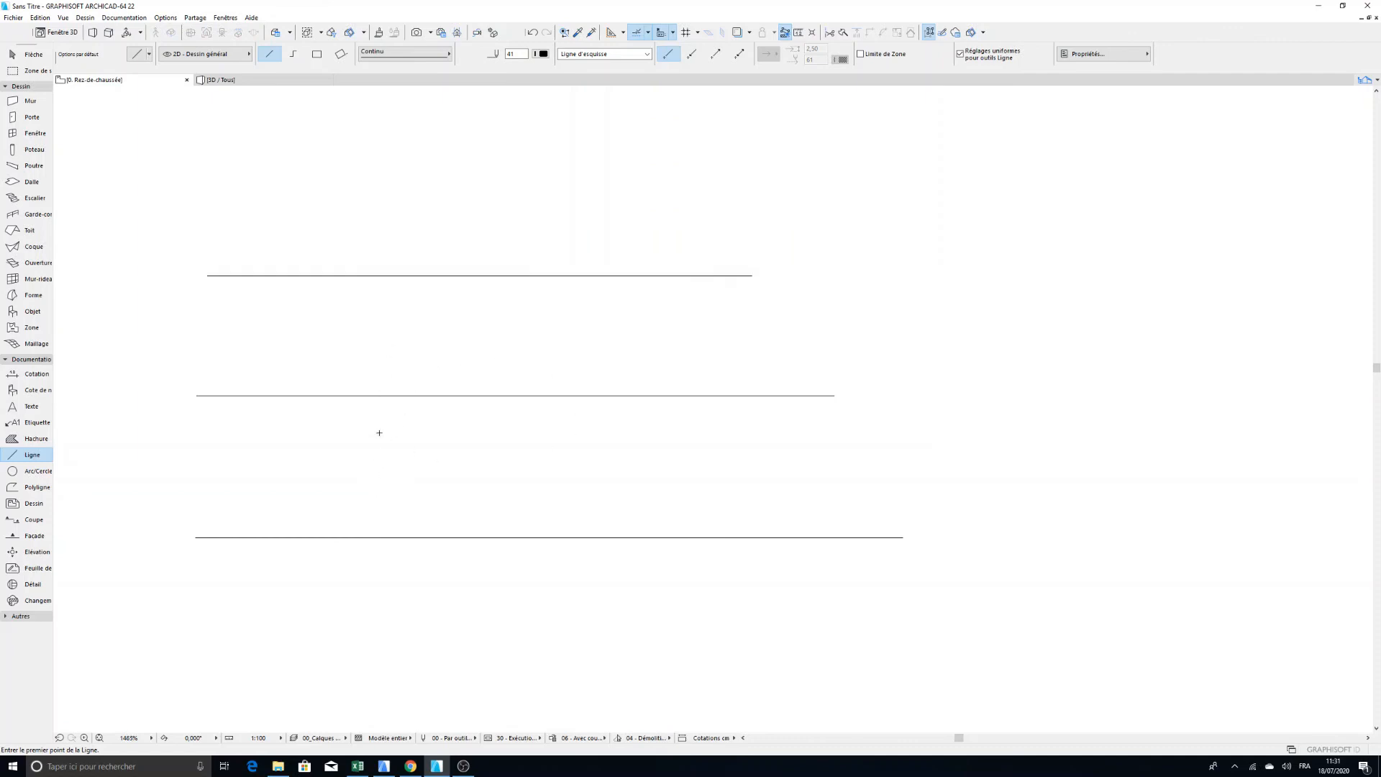
scroll(379, 432, "down", 2)
scroll(368, 430, "up", 4)
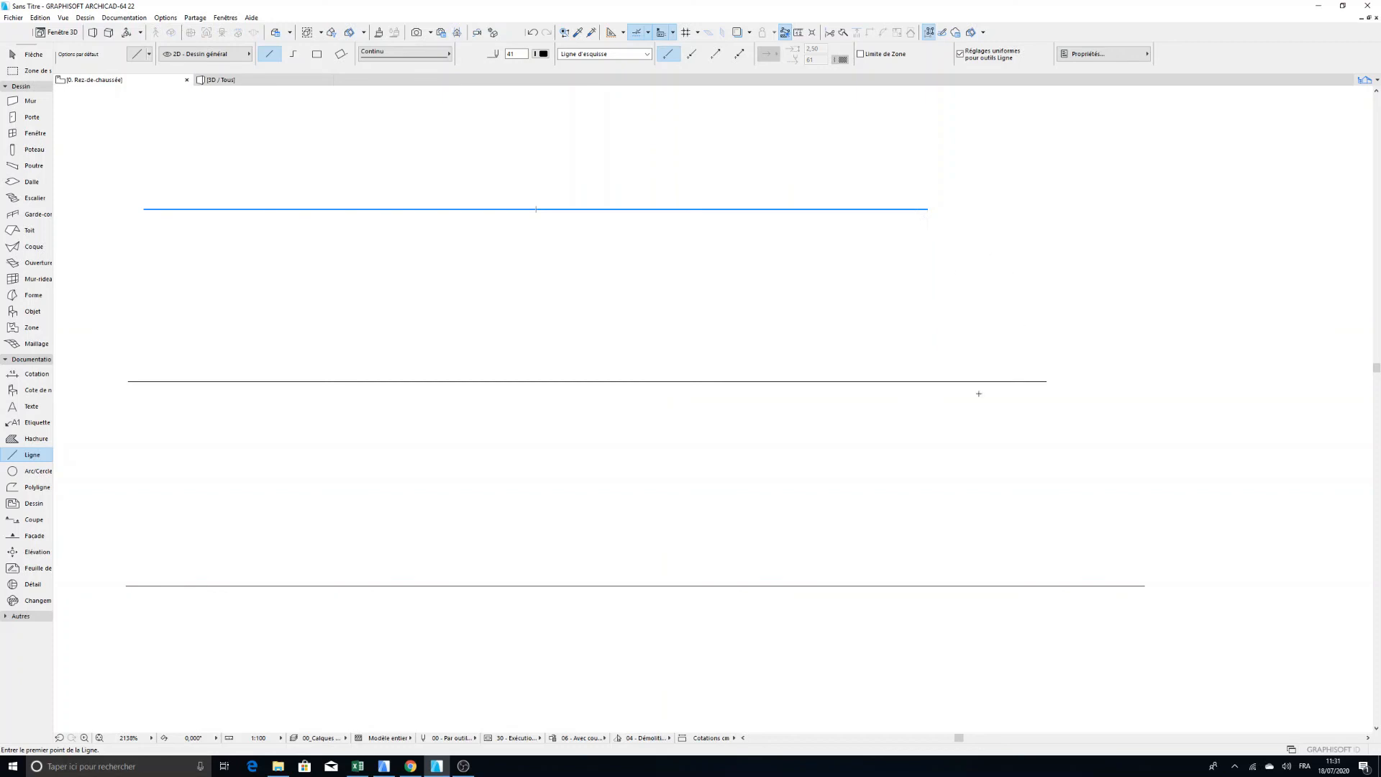
right_click(1134, 228)
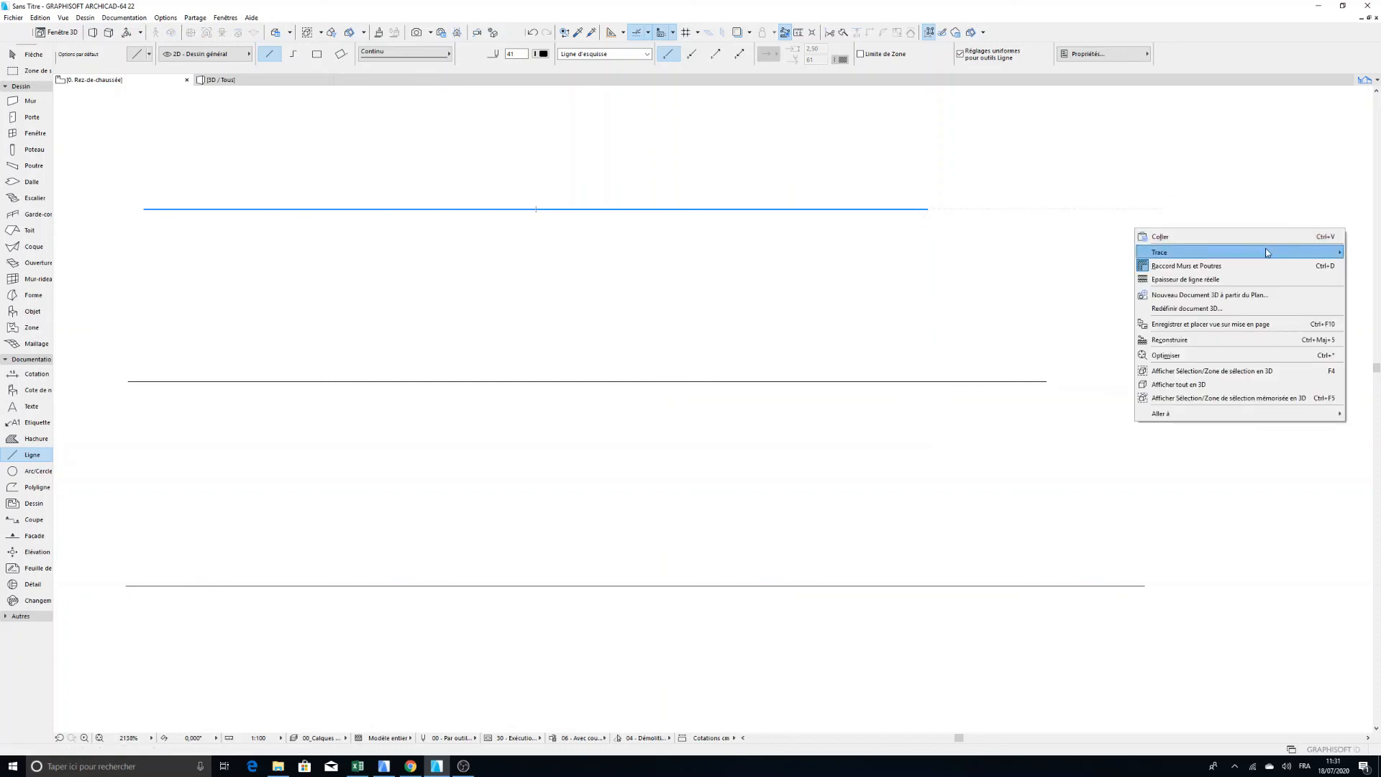
left_click(1268, 275)
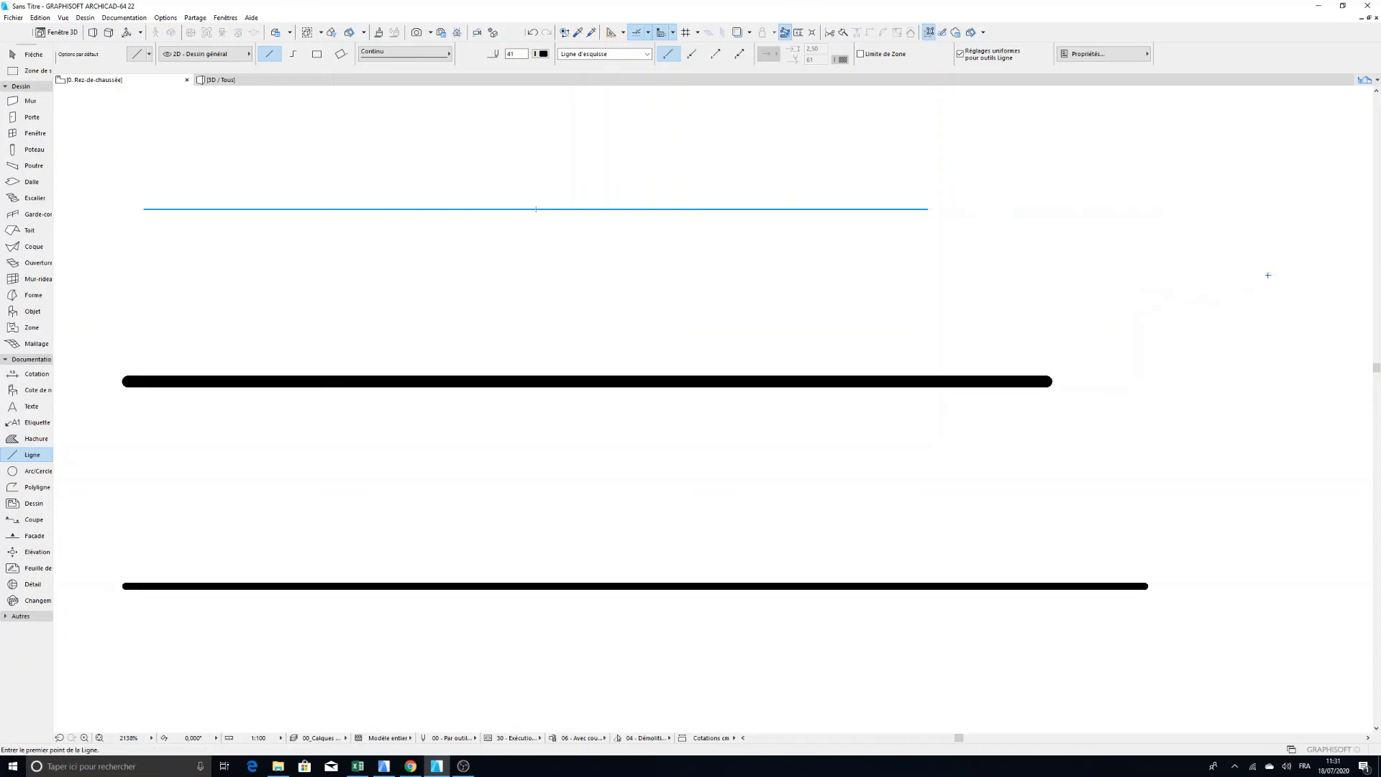
Step: Compare the displayed thicknesses of the three horizontal lines at several zoom levels
scroll(783, 315, "down", 2)
scroll(783, 315, "up", 2)
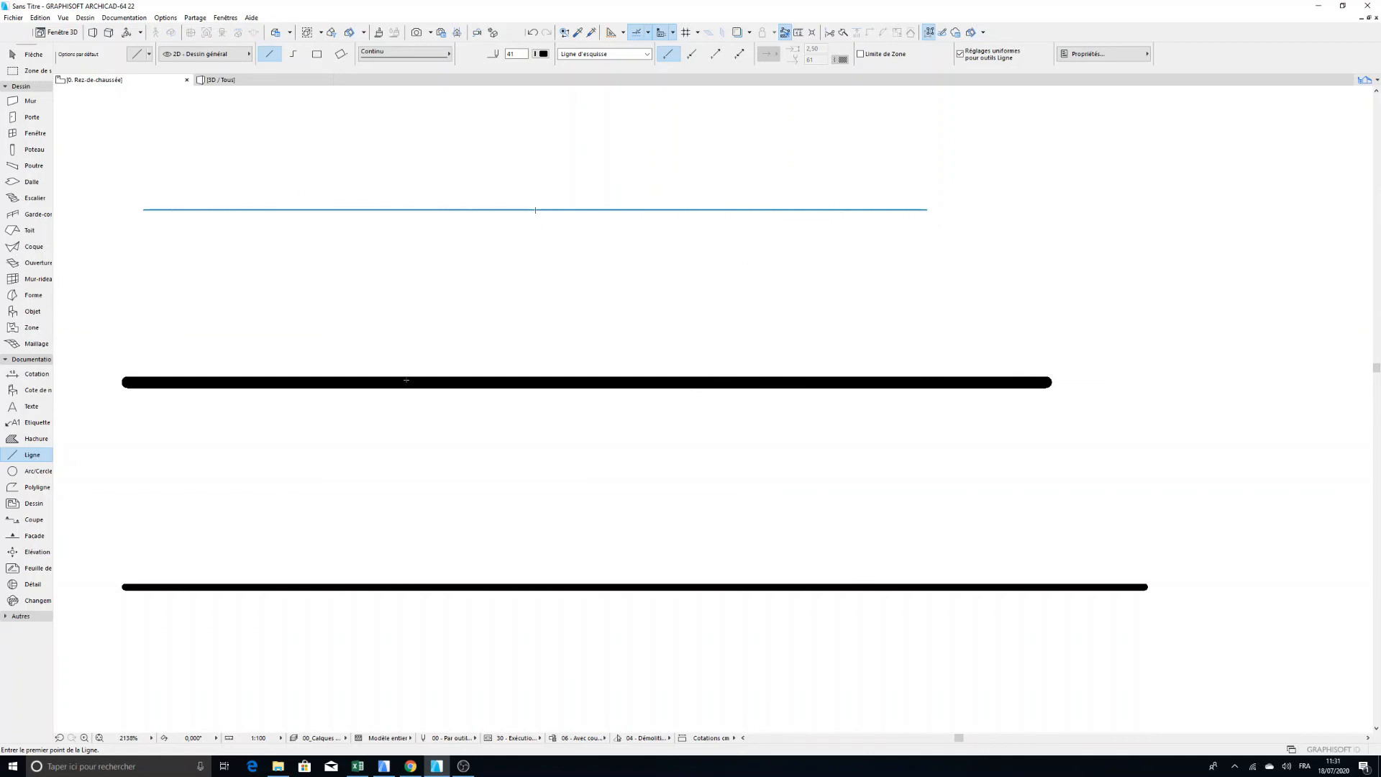
scroll(251, 398, "down", 2)
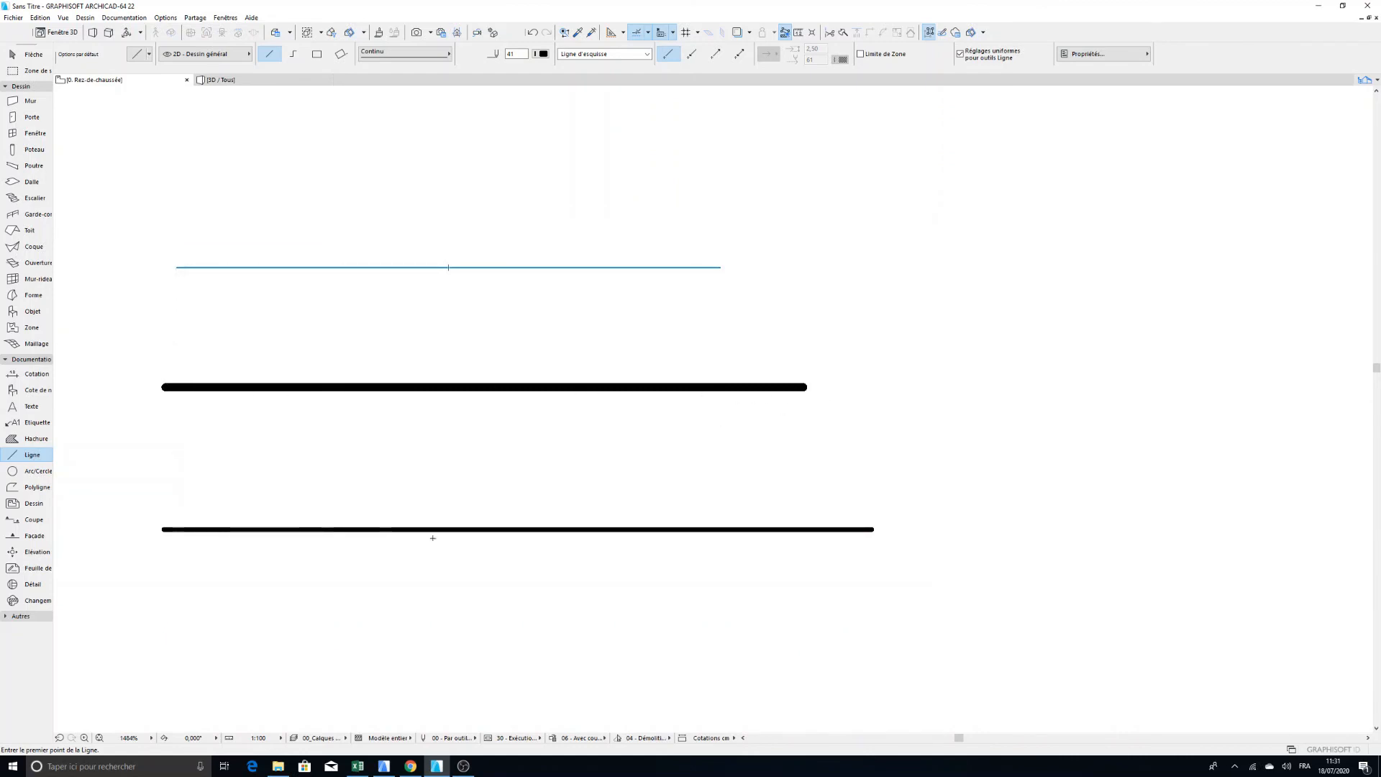
scroll(392, 441, "down", 2)
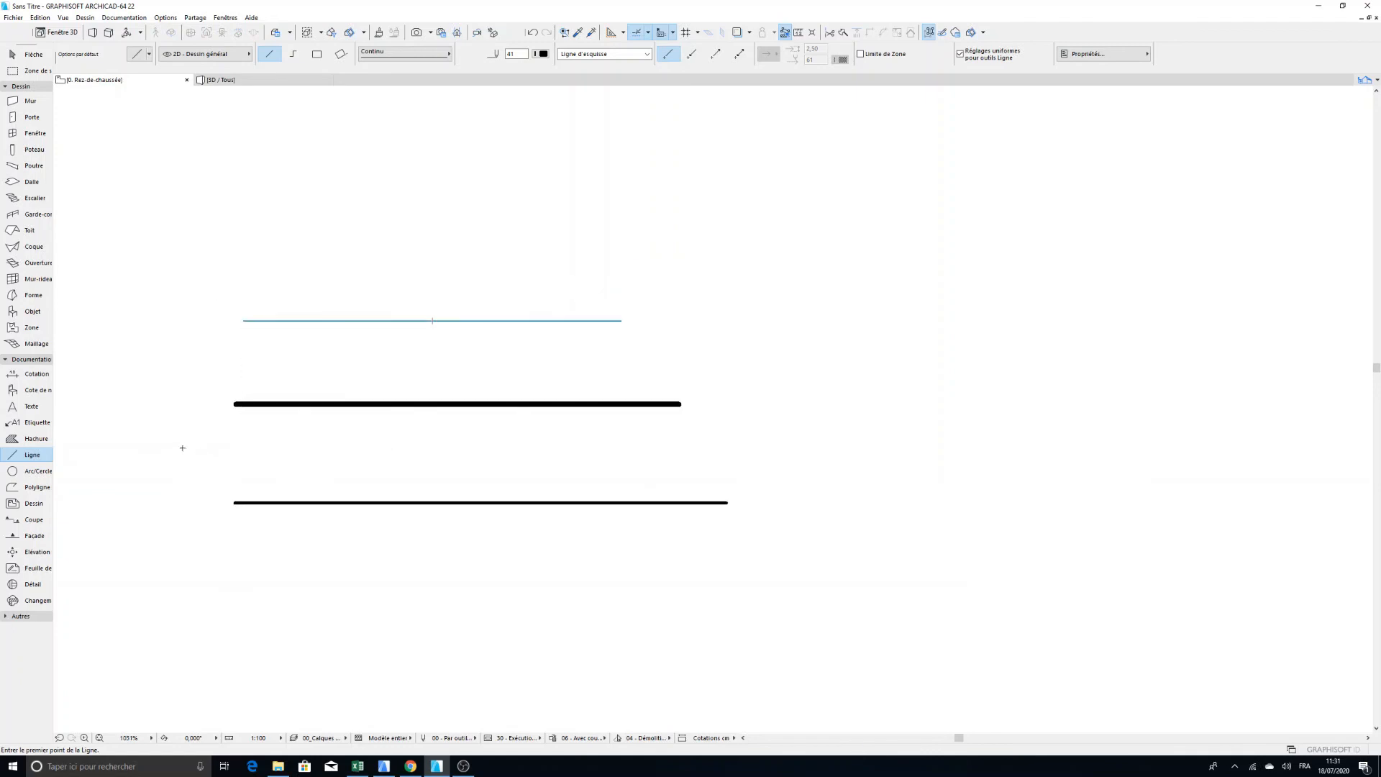
middle_click_drag(182, 448, 343, 412)
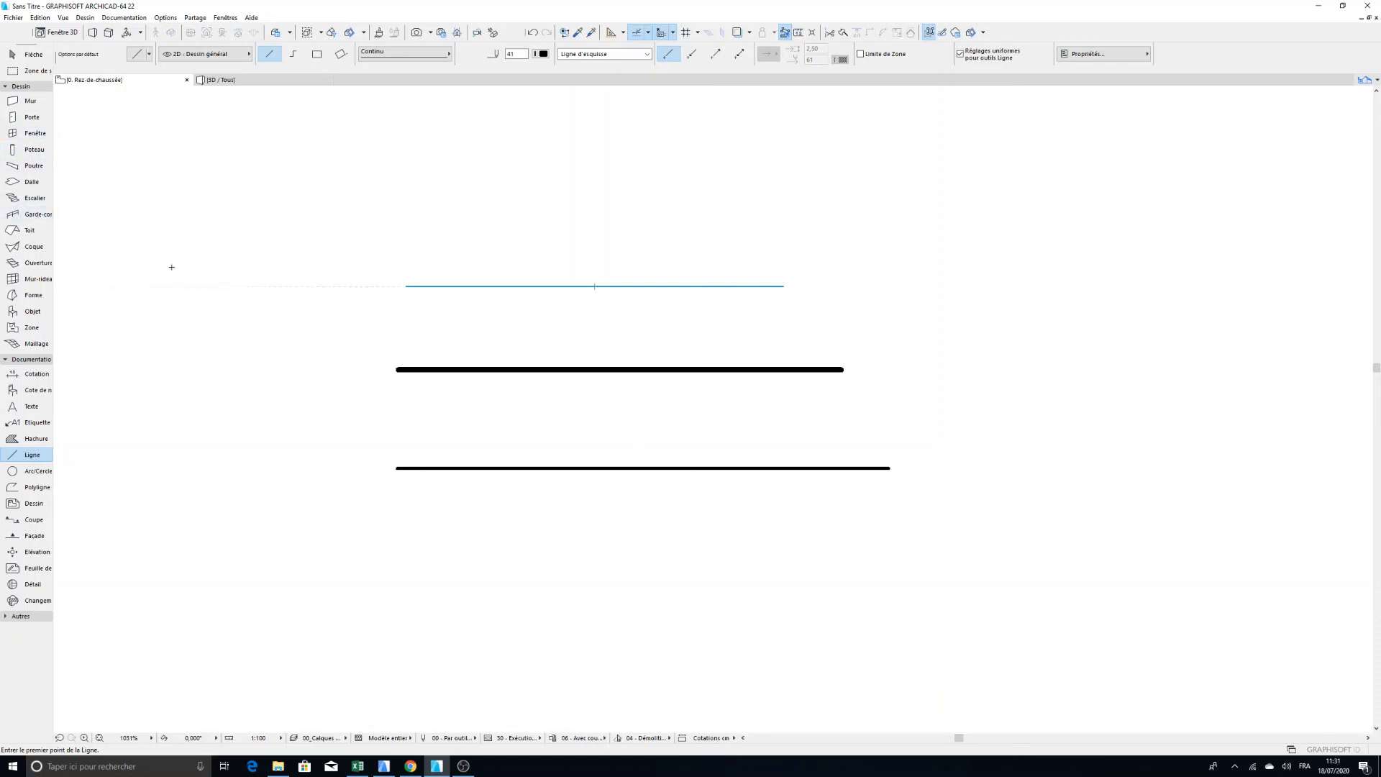
scroll(512, 355, "up", 3)
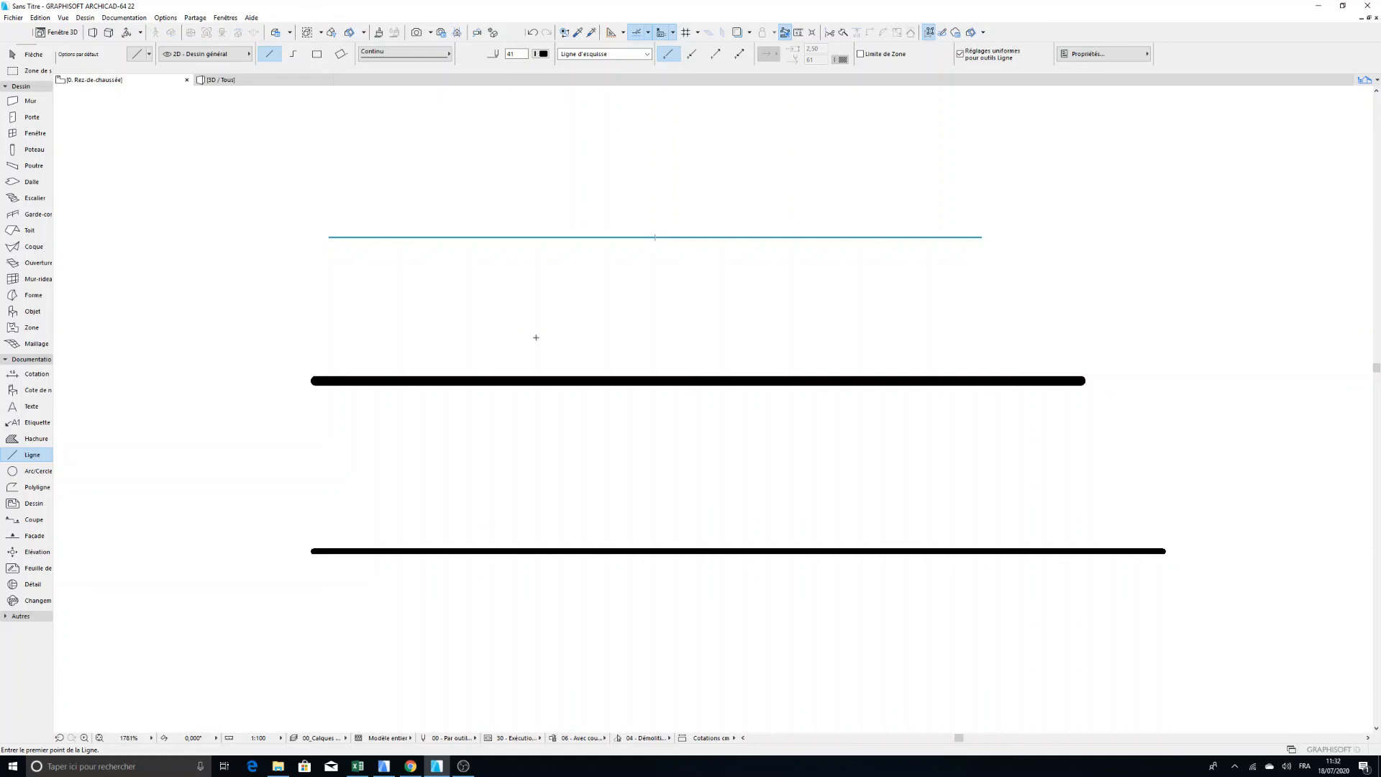
scroll(657, 478, "up", 1)
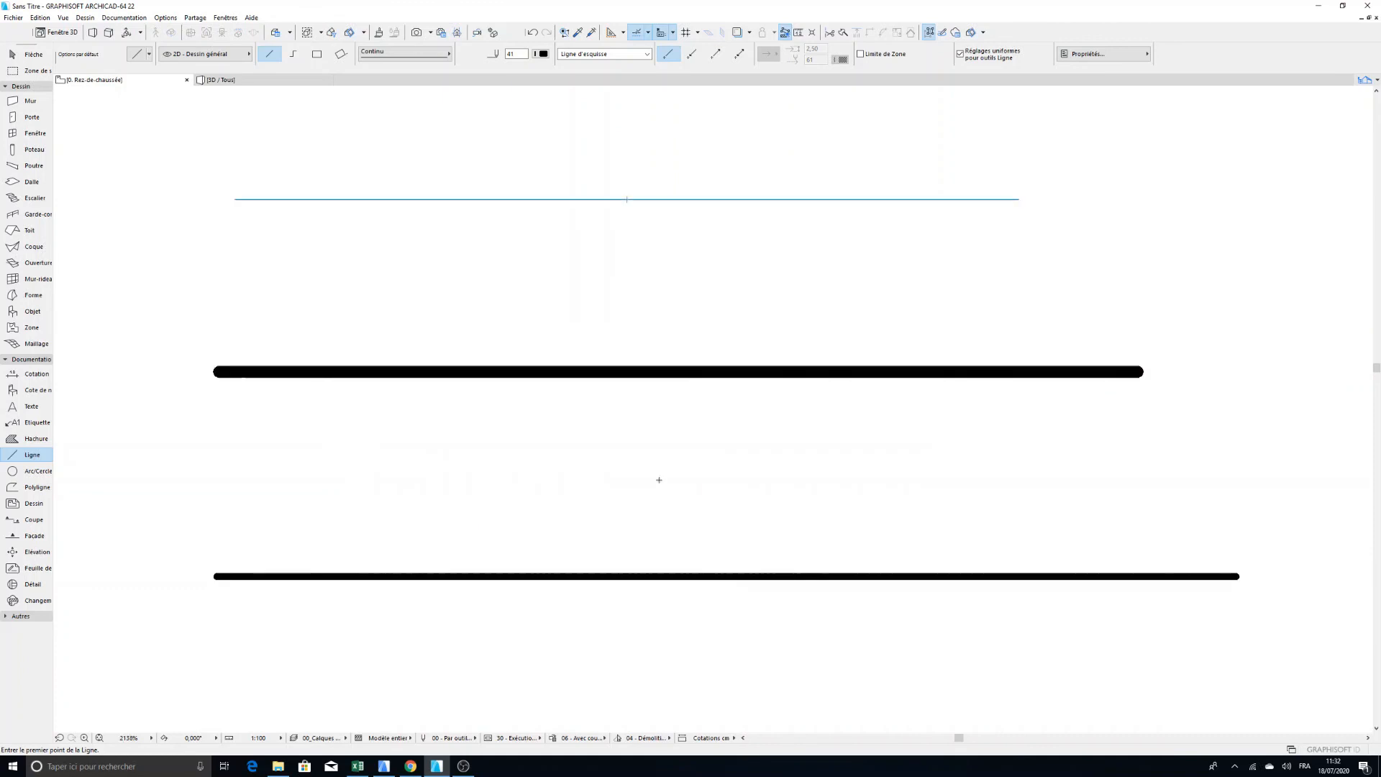